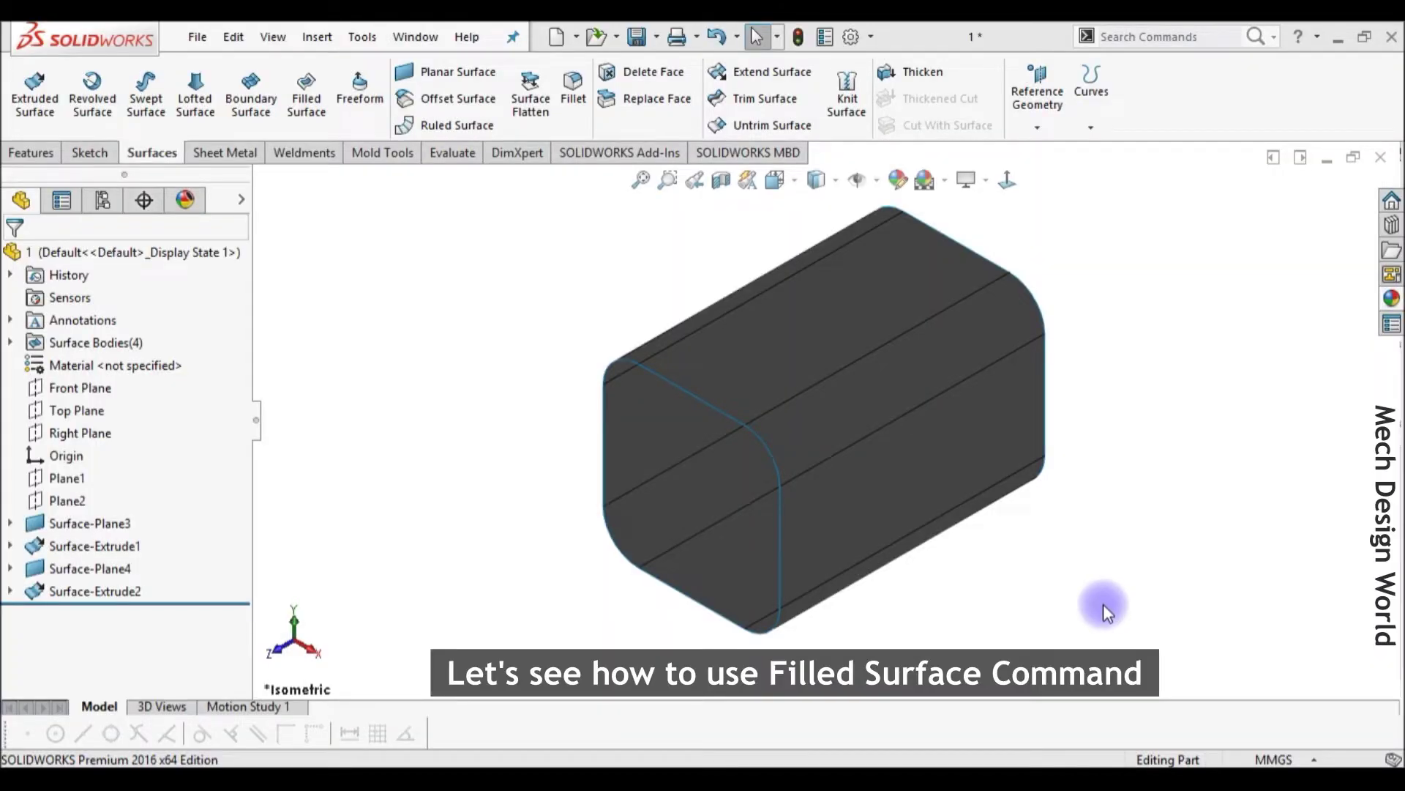
Create Surface-Fill1 patching the tube's front opening, using all eight edges as its boundary.
click(309, 117)
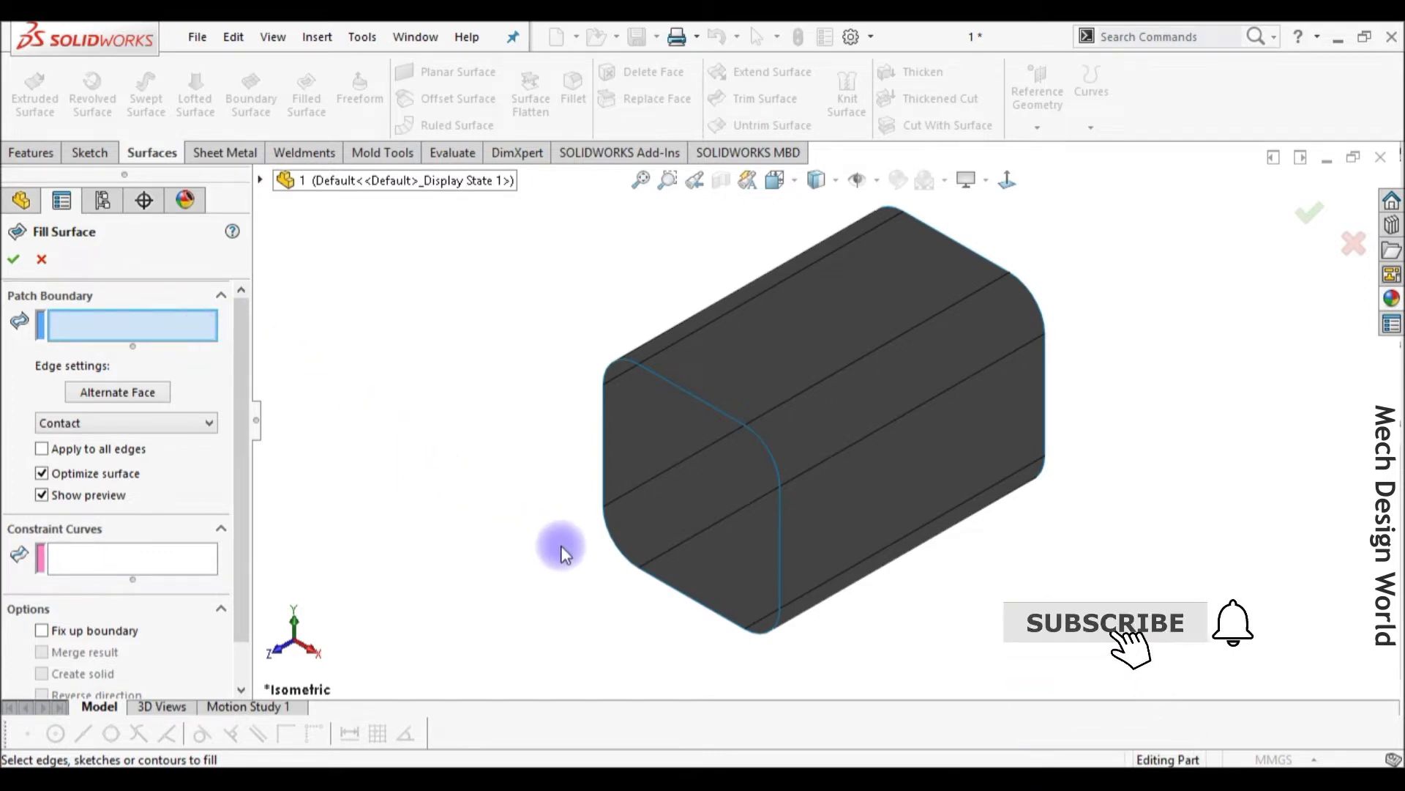
click(623, 559)
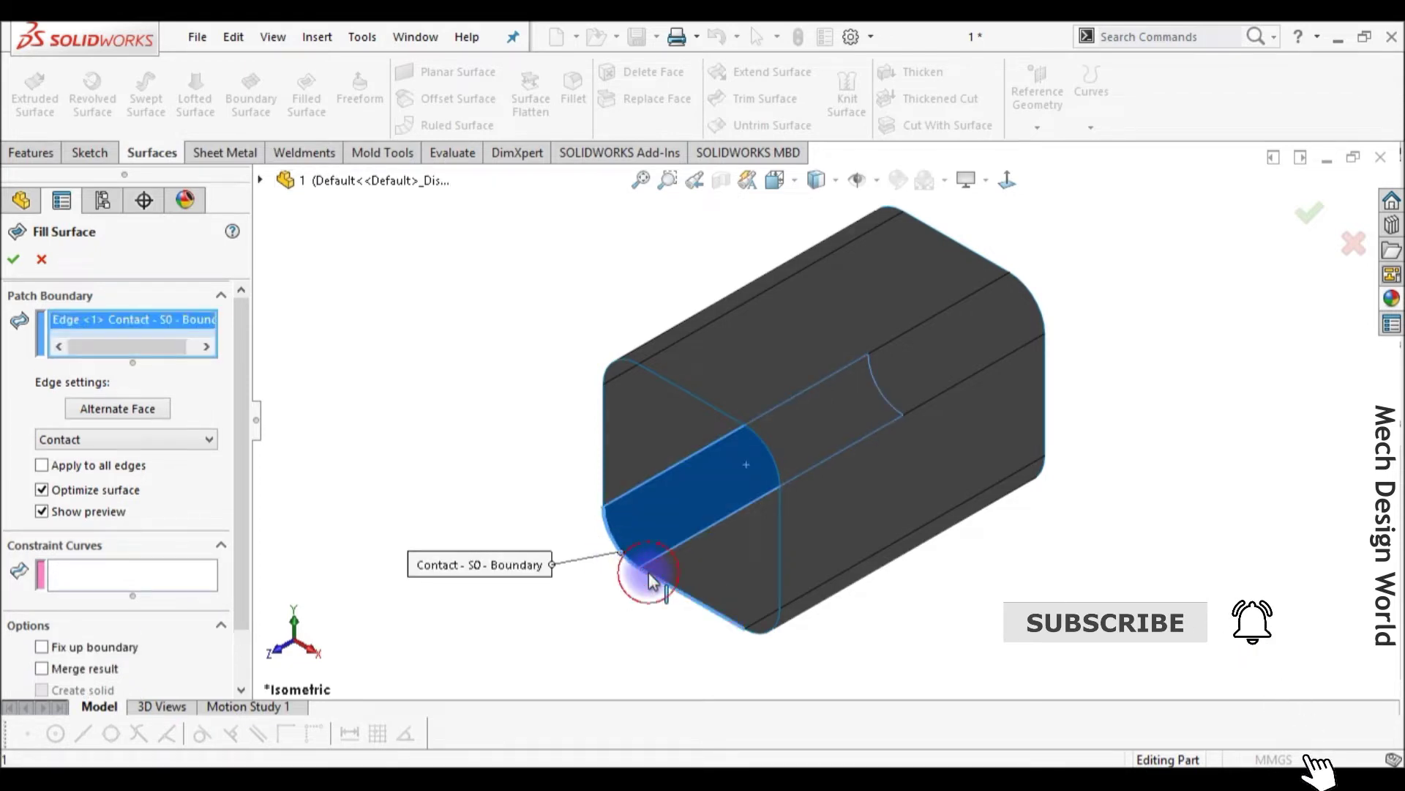
click(645, 574)
click(776, 623)
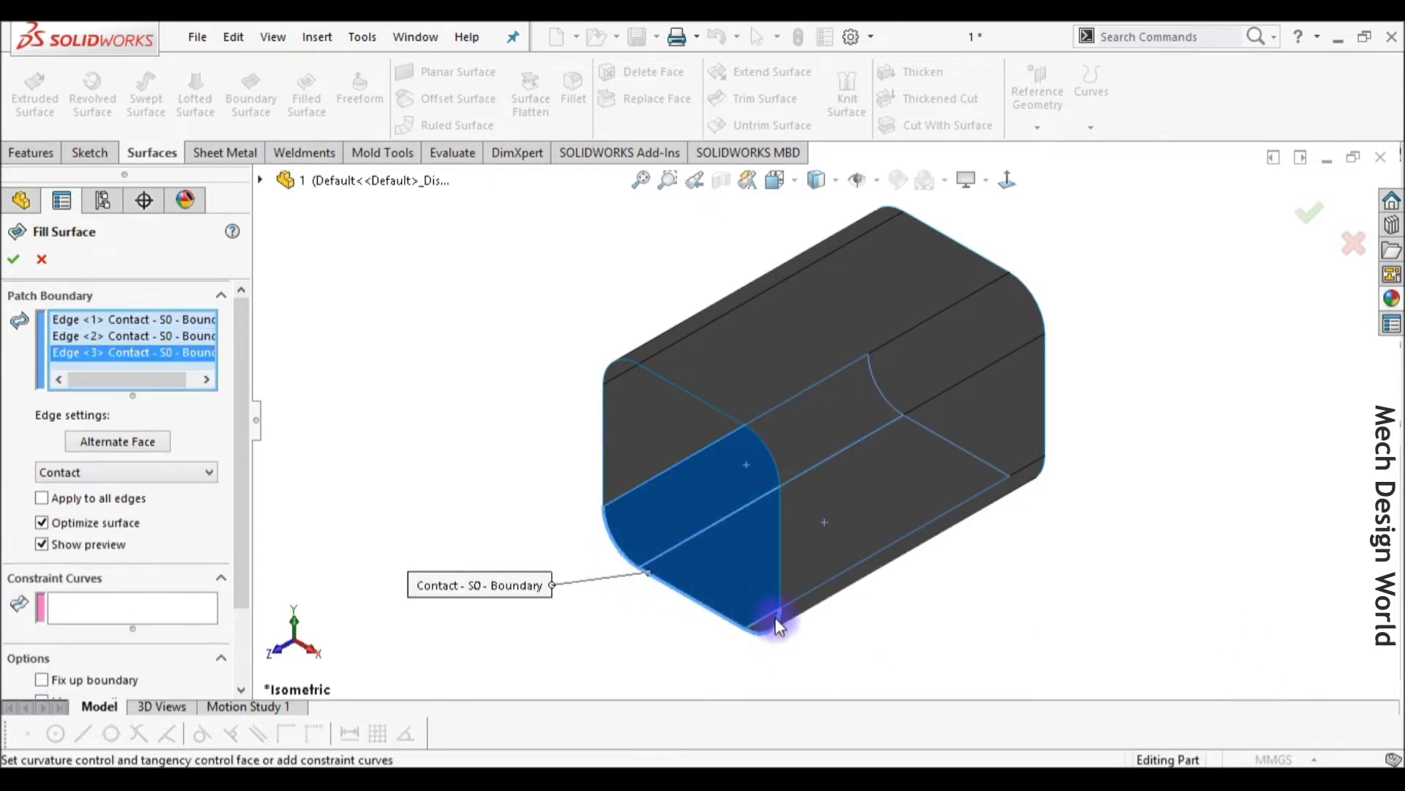
click(779, 571)
click(773, 455)
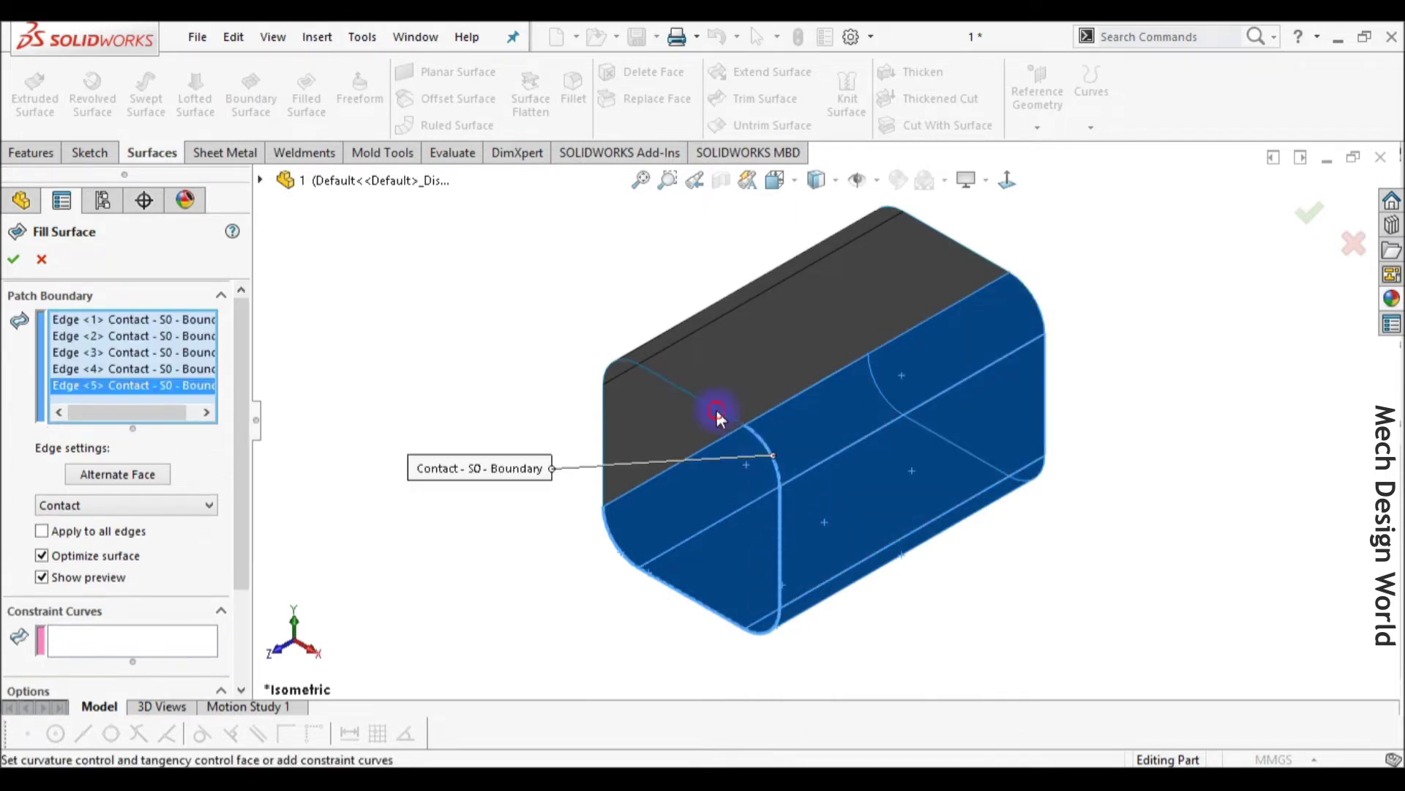
click(718, 407)
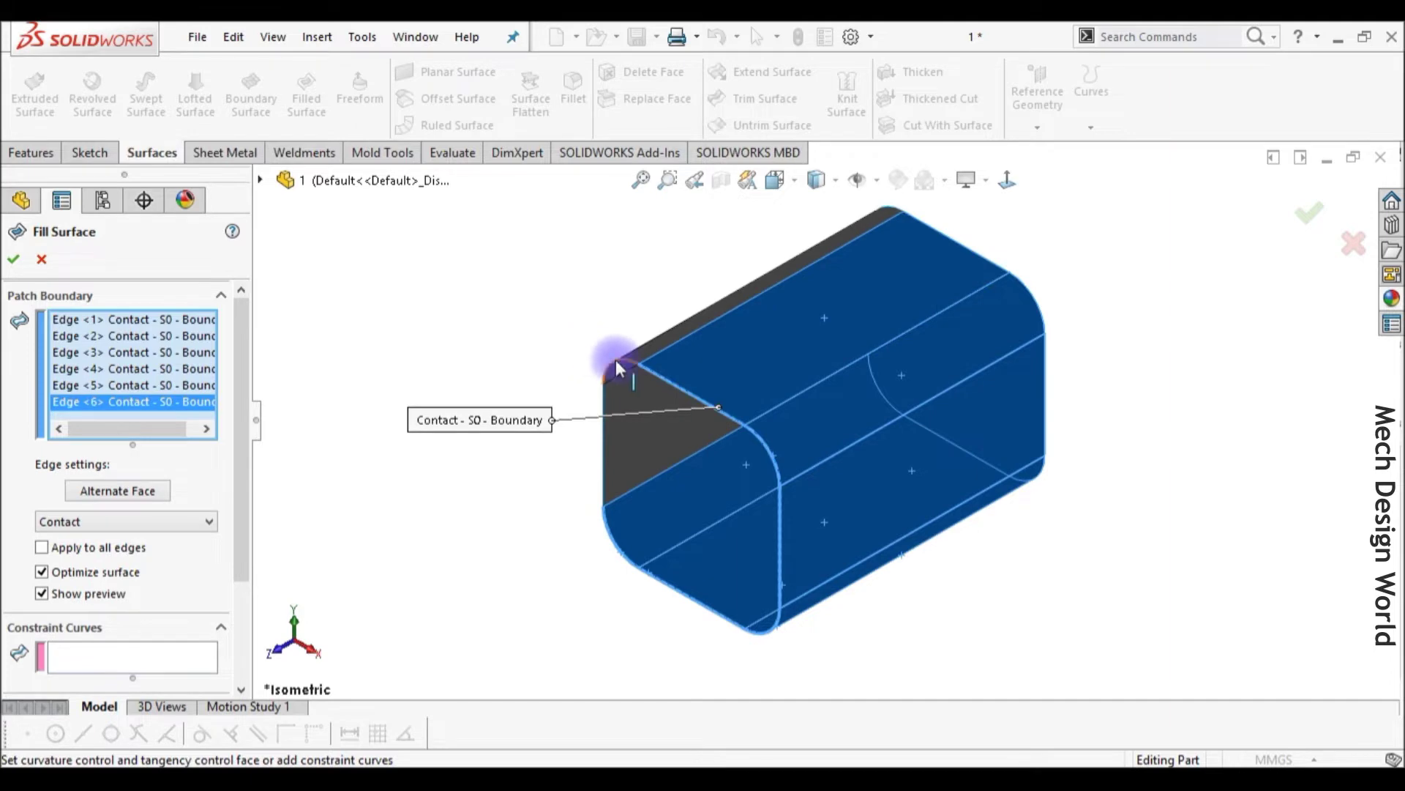
click(620, 362)
click(603, 404)
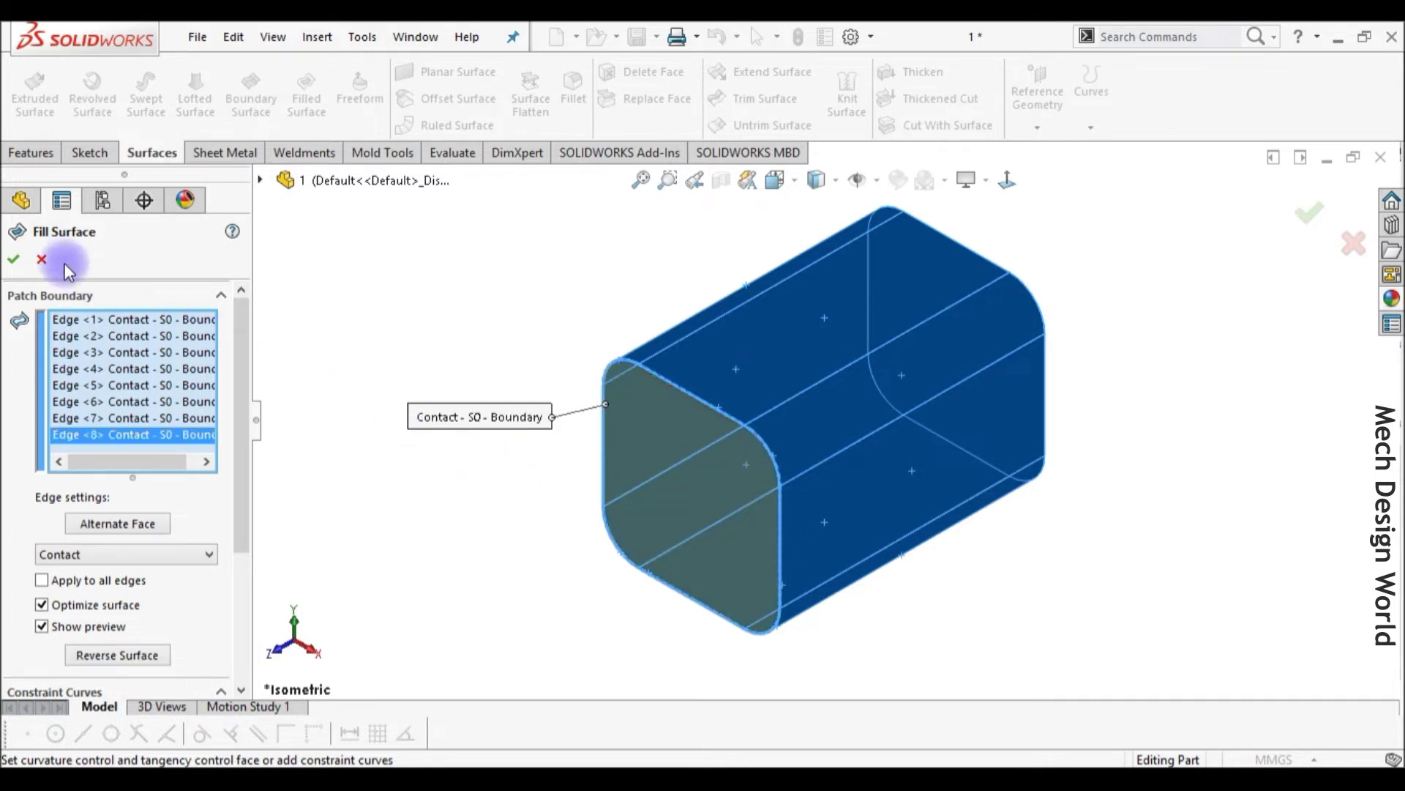
click(18, 262)
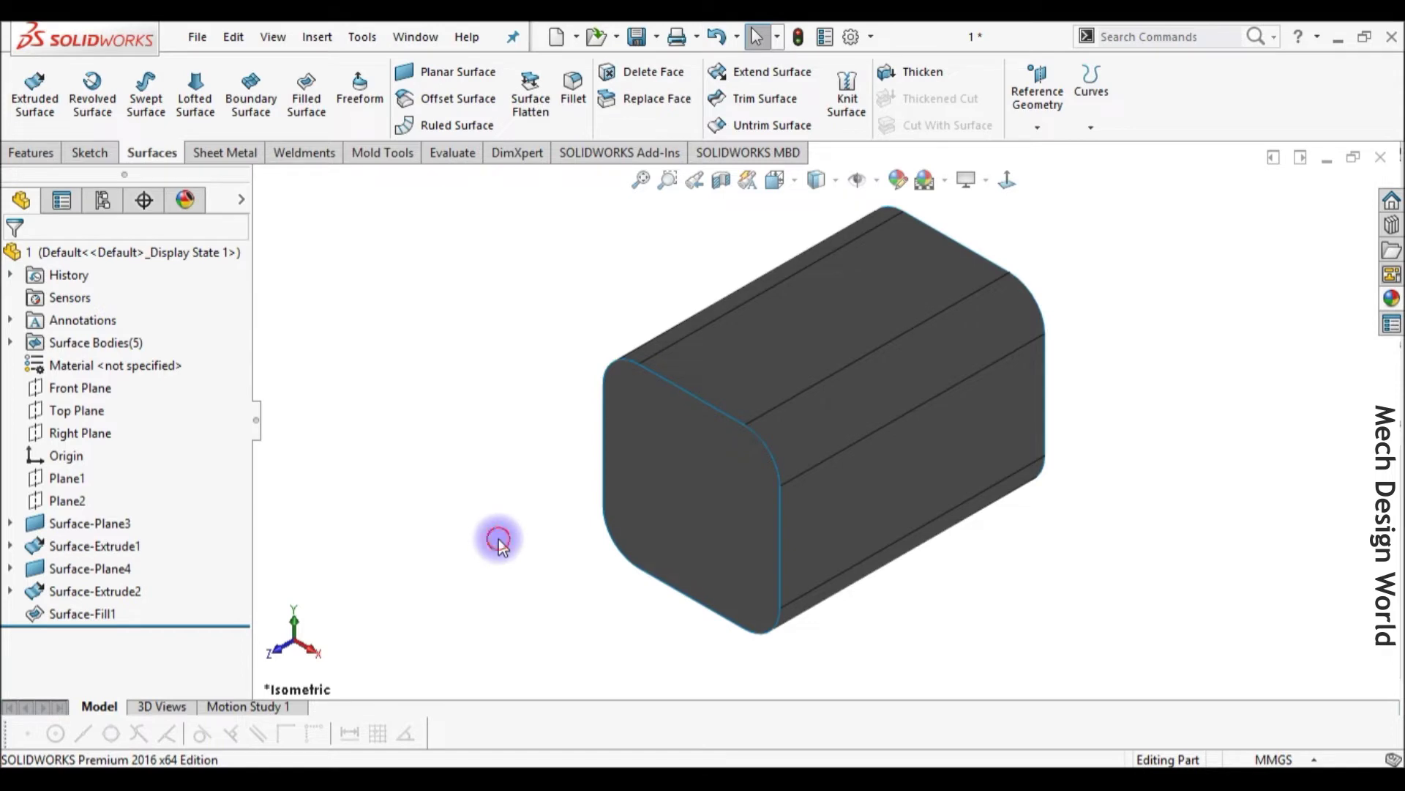
Reorient the view from Front to a flipped isometric showing the tube's open back end.
key(space)
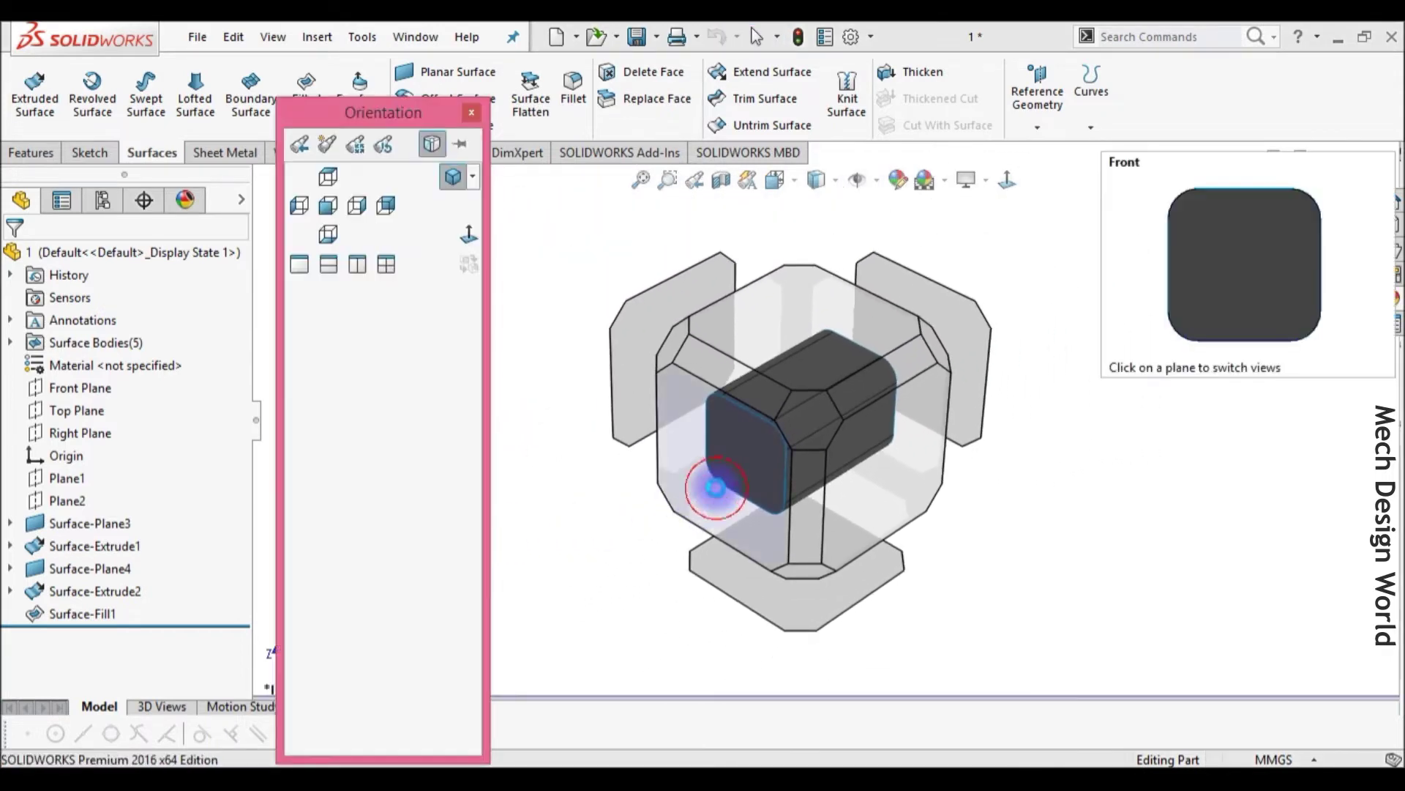
click(718, 488)
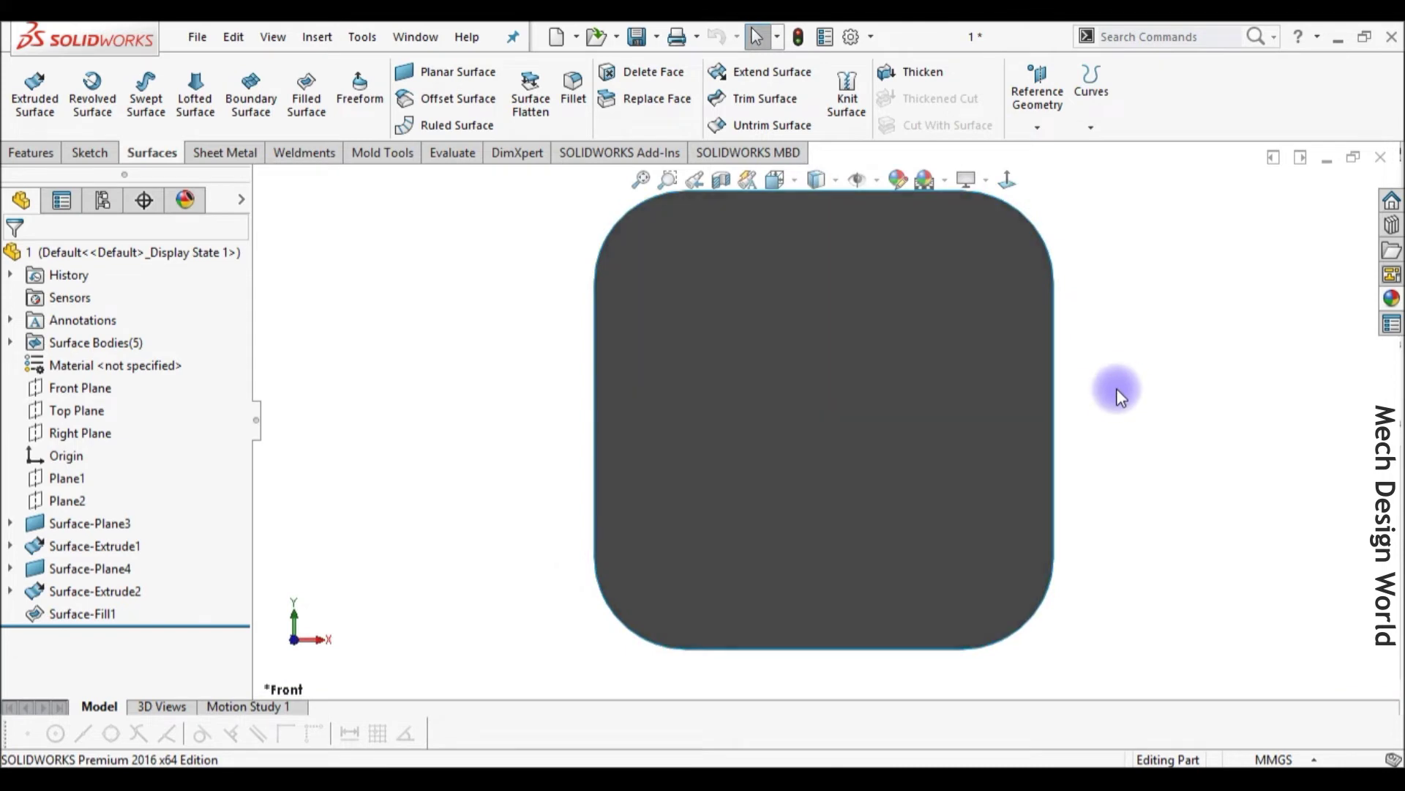
key(ctrl+7)
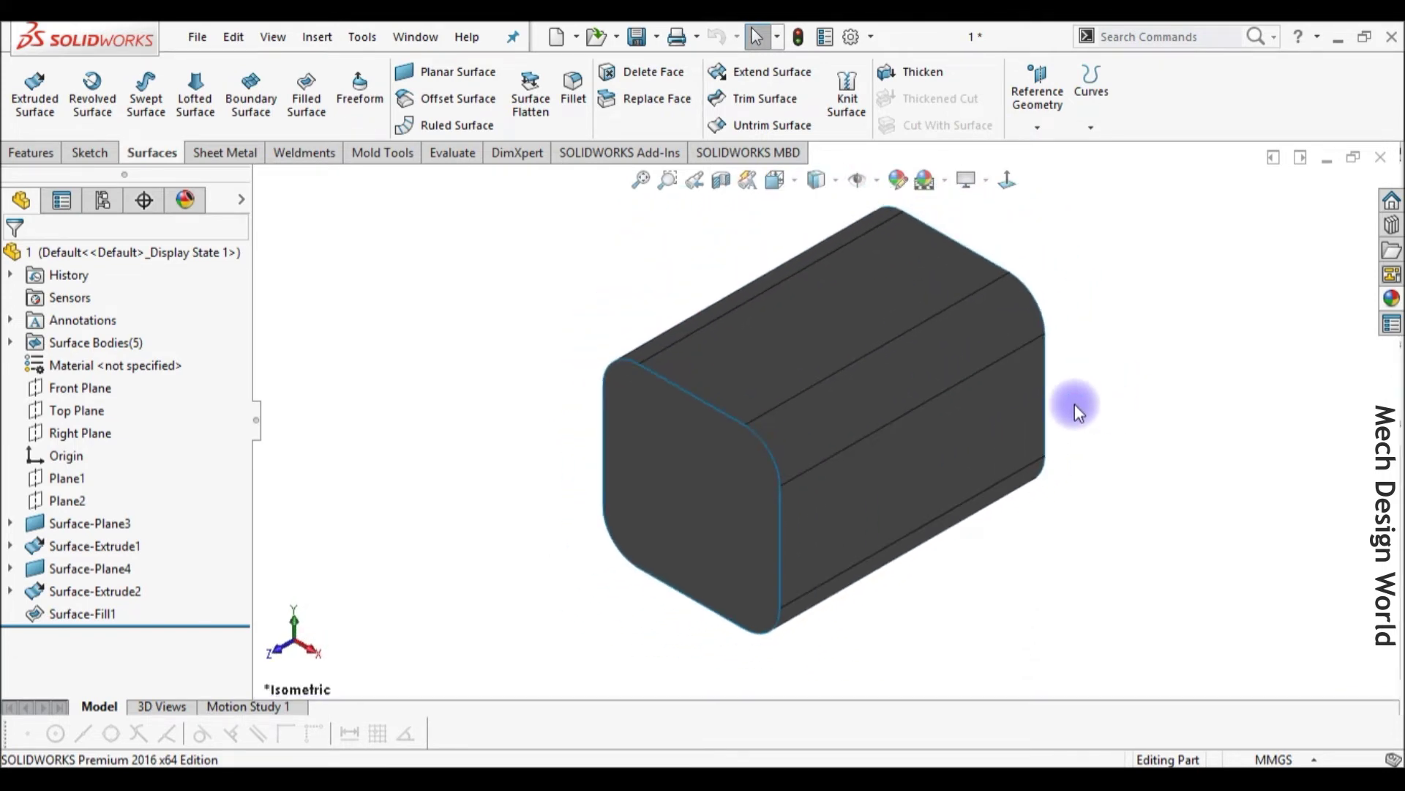
key(ctrl+7)
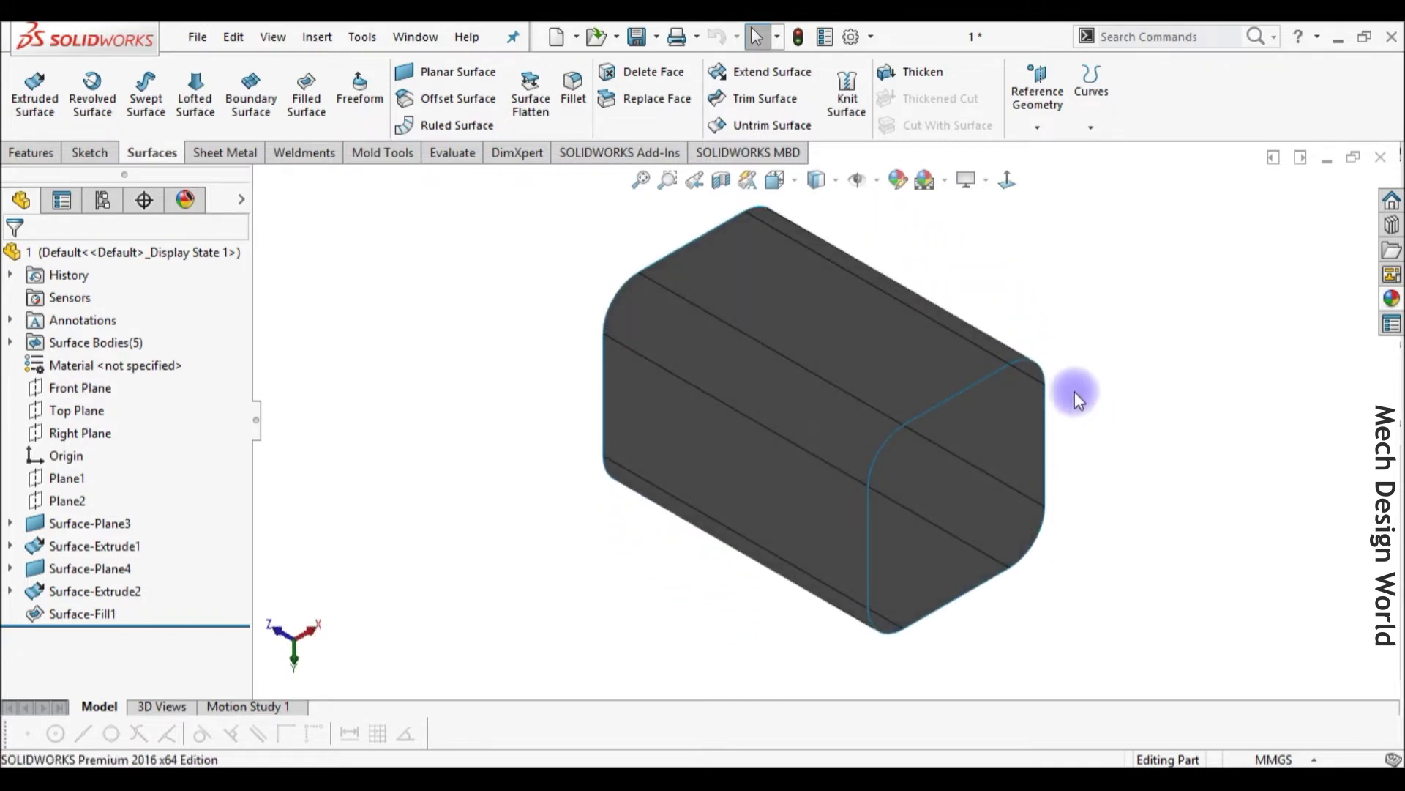
Create Surface-Fill2 over the back opening, bounded by its eight edges, then clear the selection.
click(302, 110)
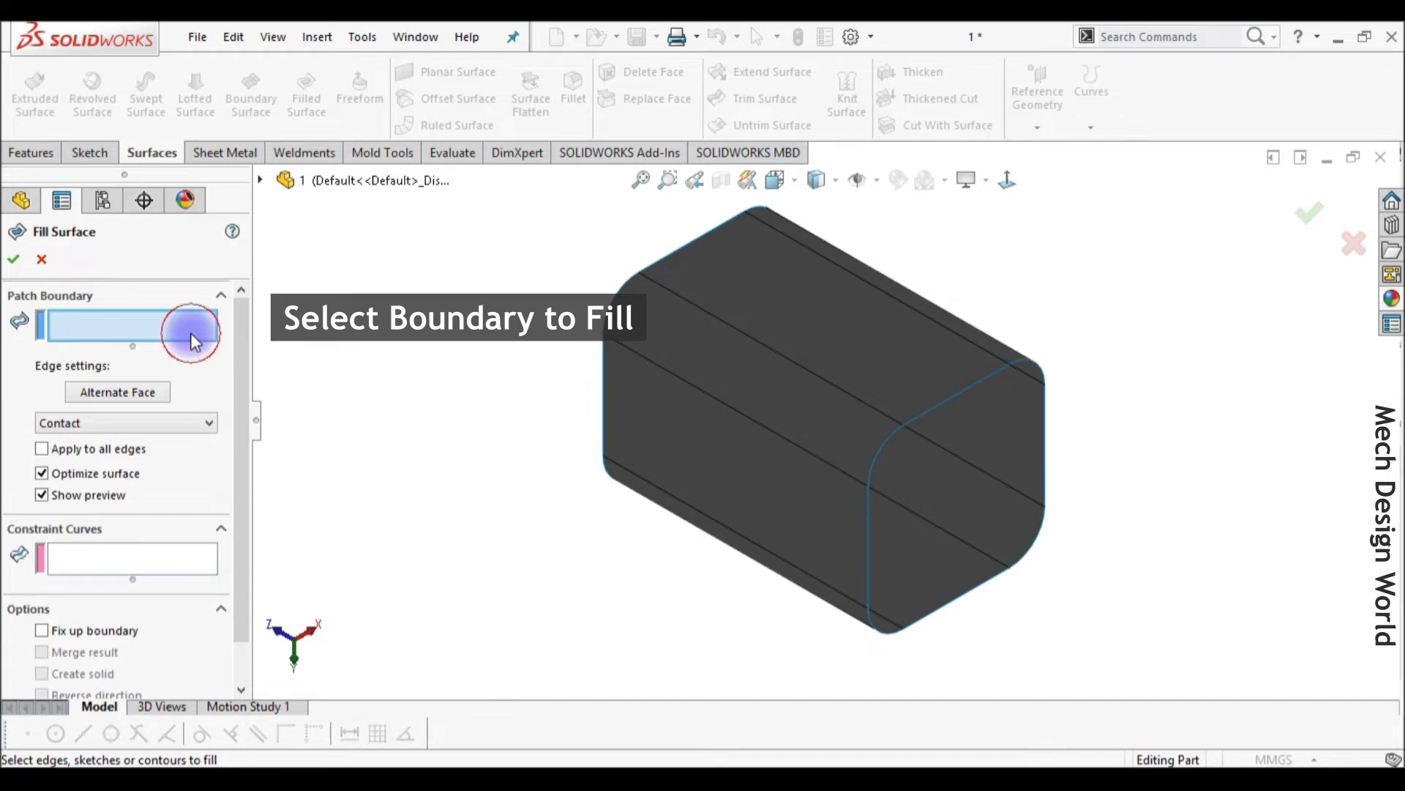
click(867, 560)
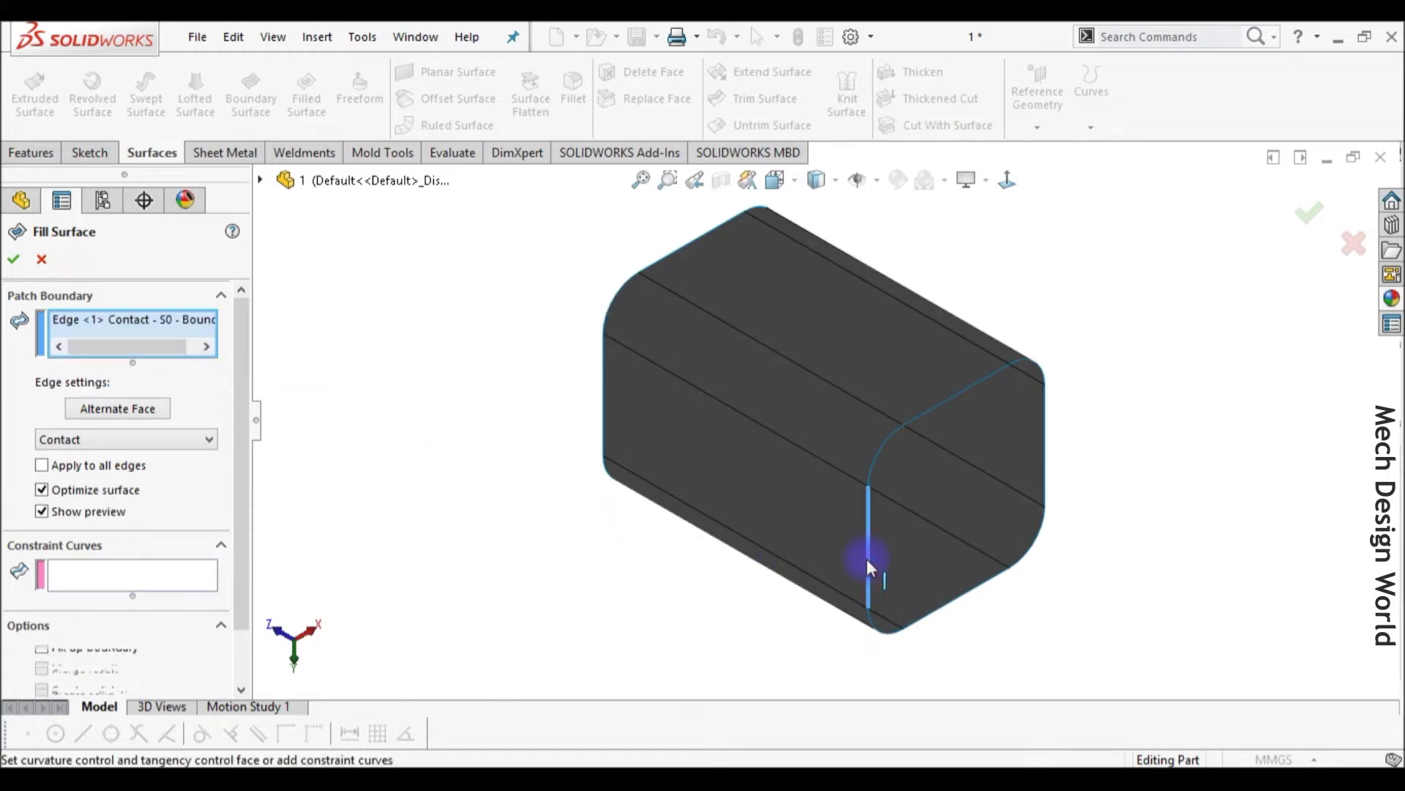
click(871, 471)
click(908, 419)
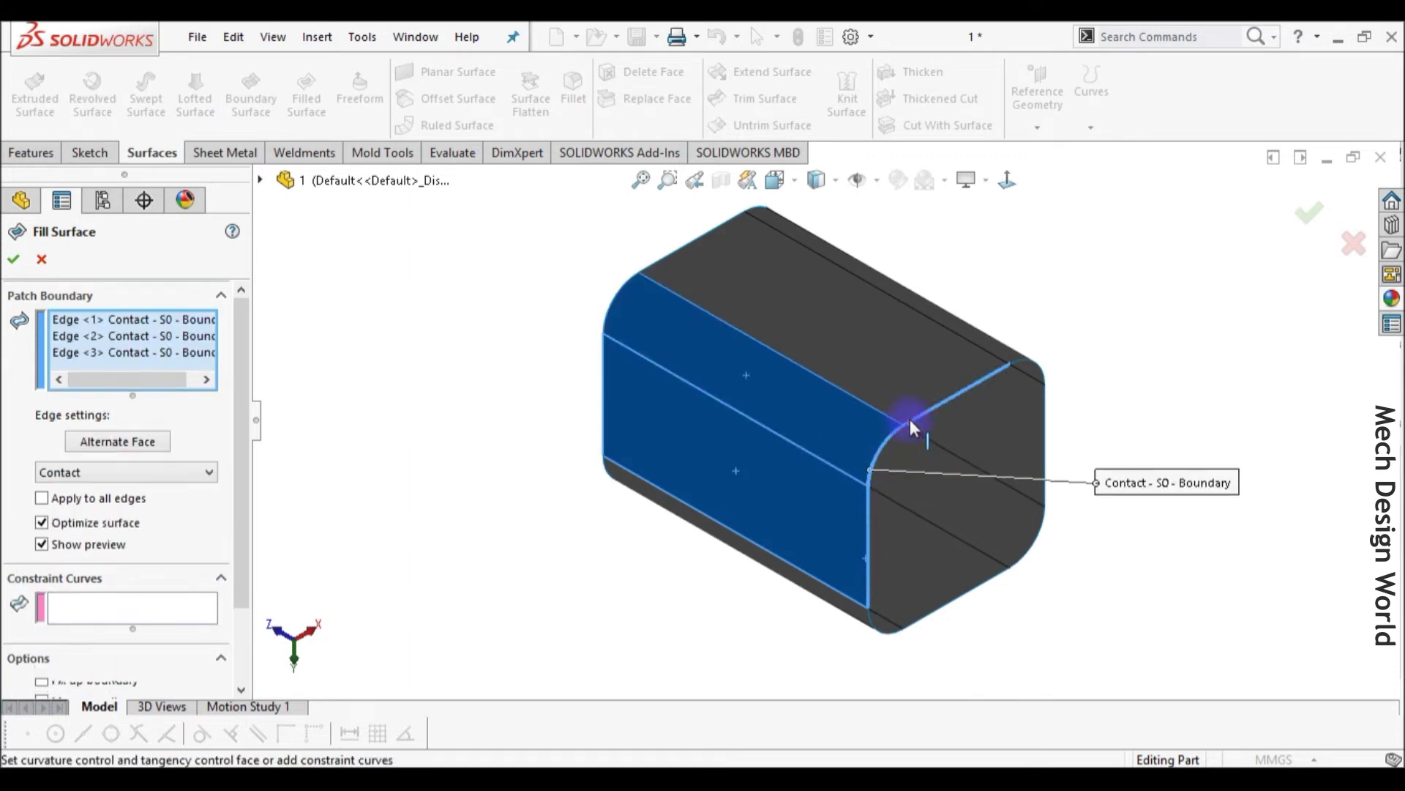
click(1032, 360)
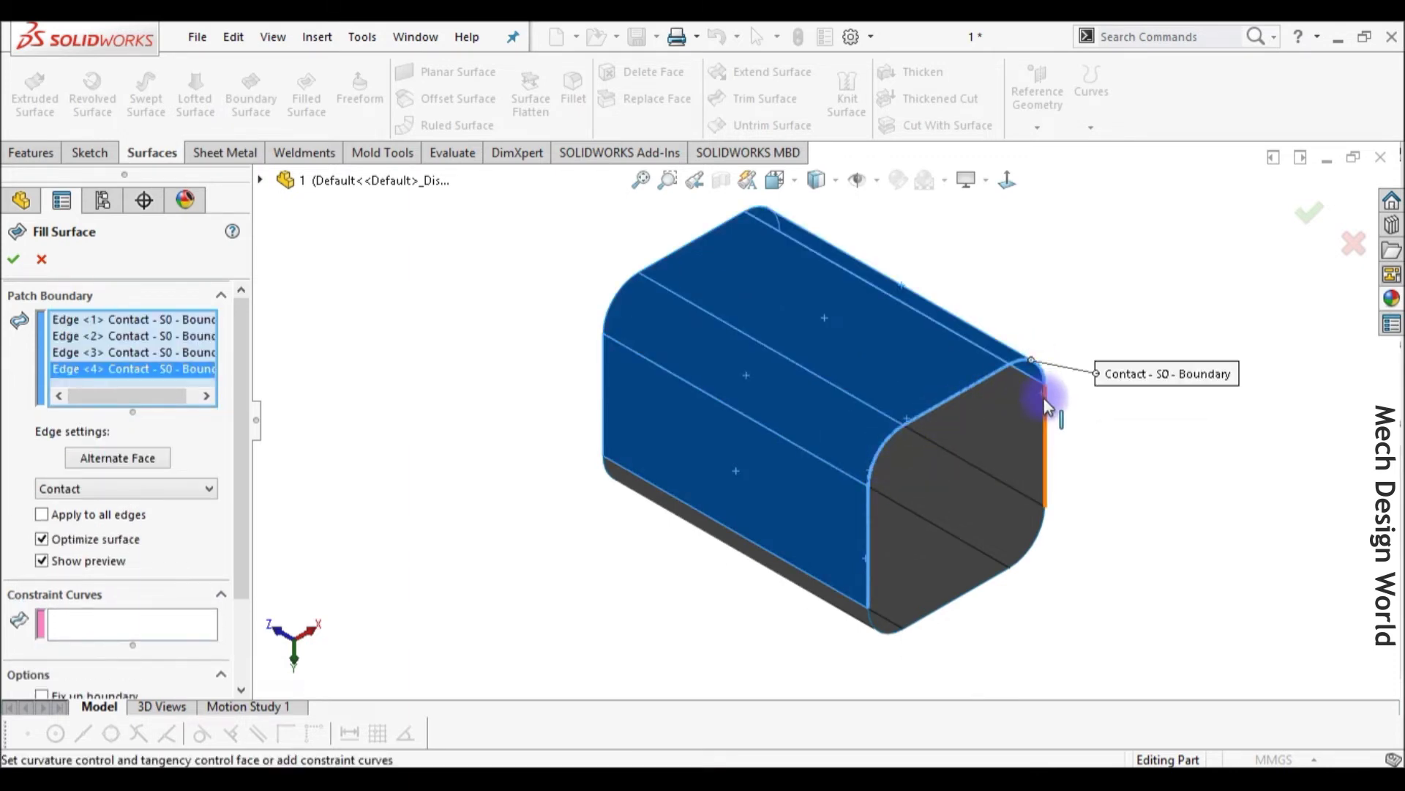
click(1043, 399)
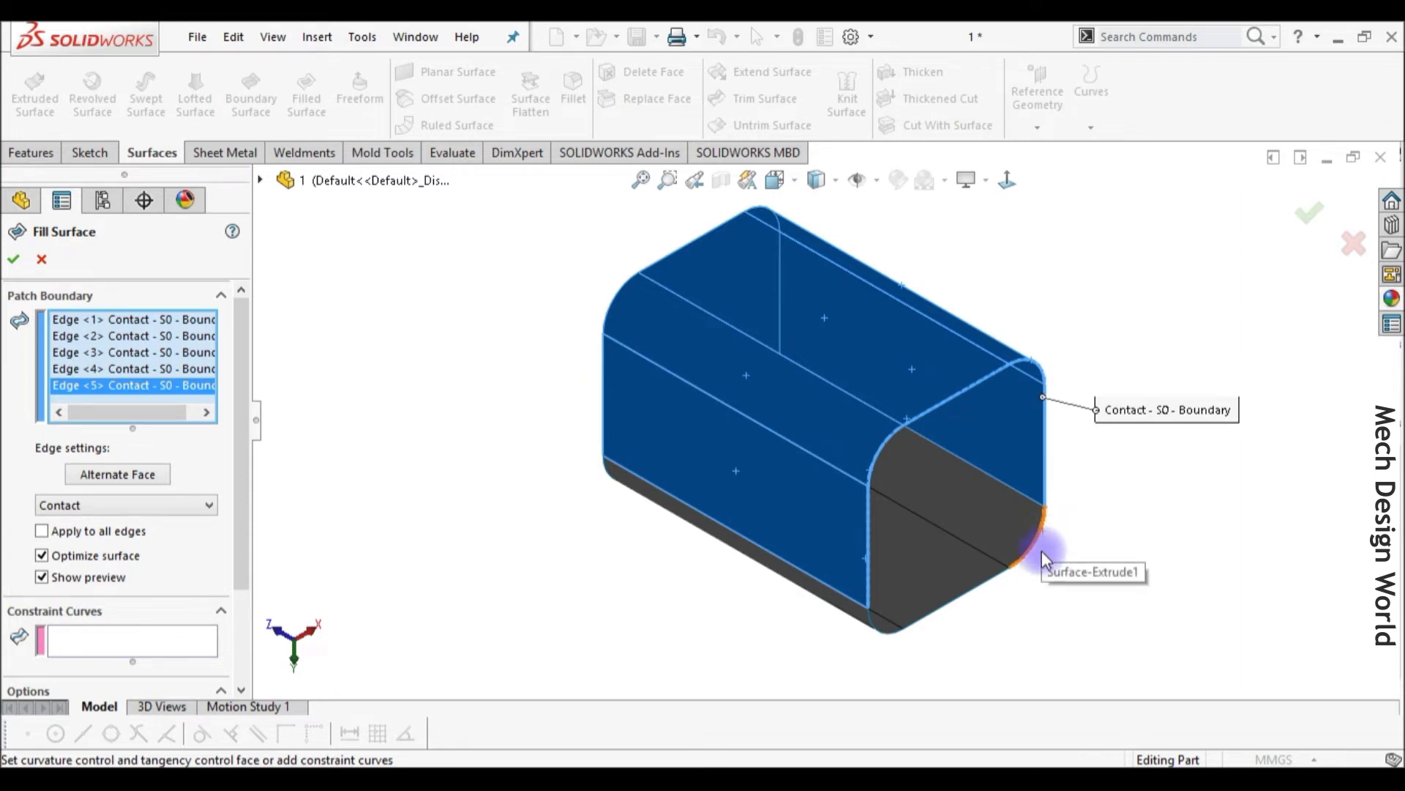
click(1036, 551)
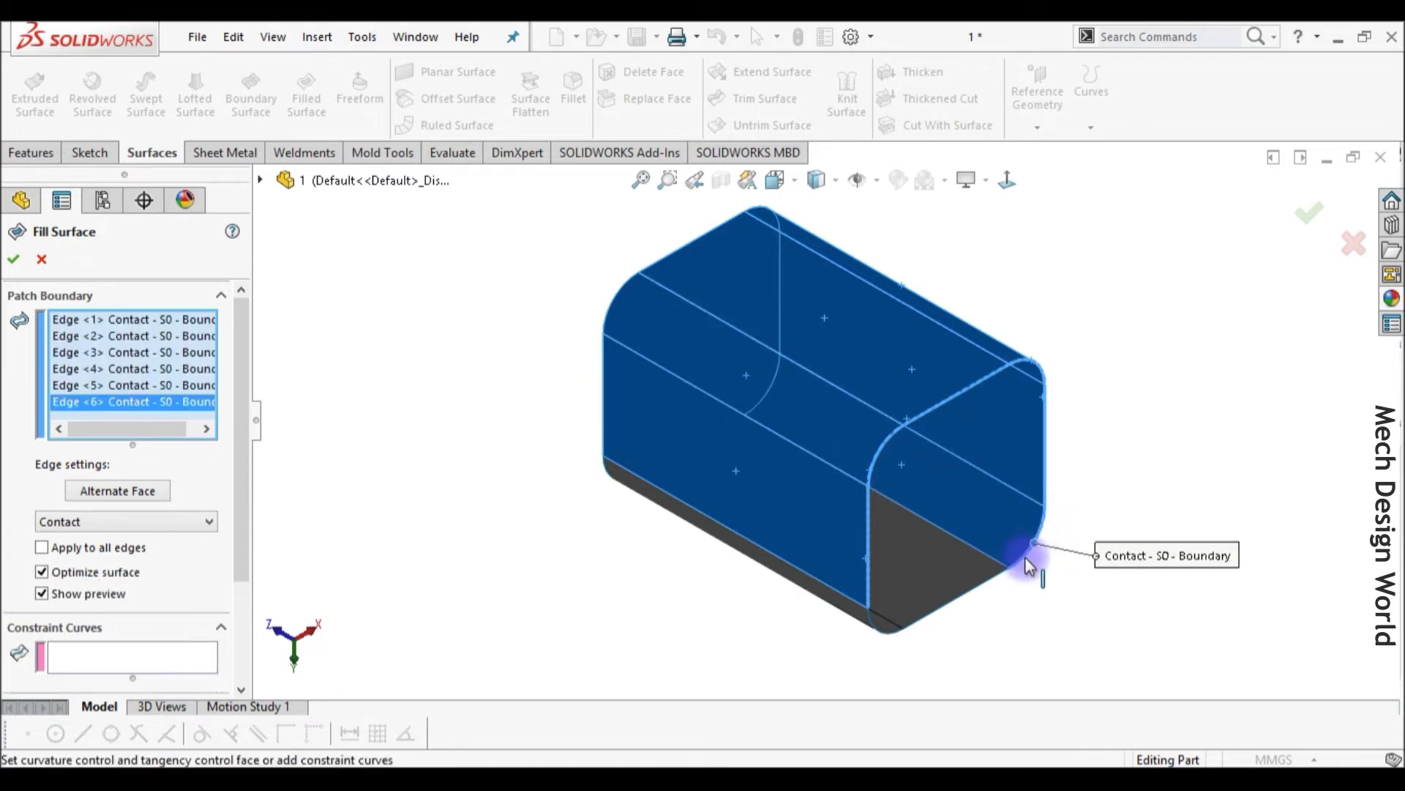
click(999, 577)
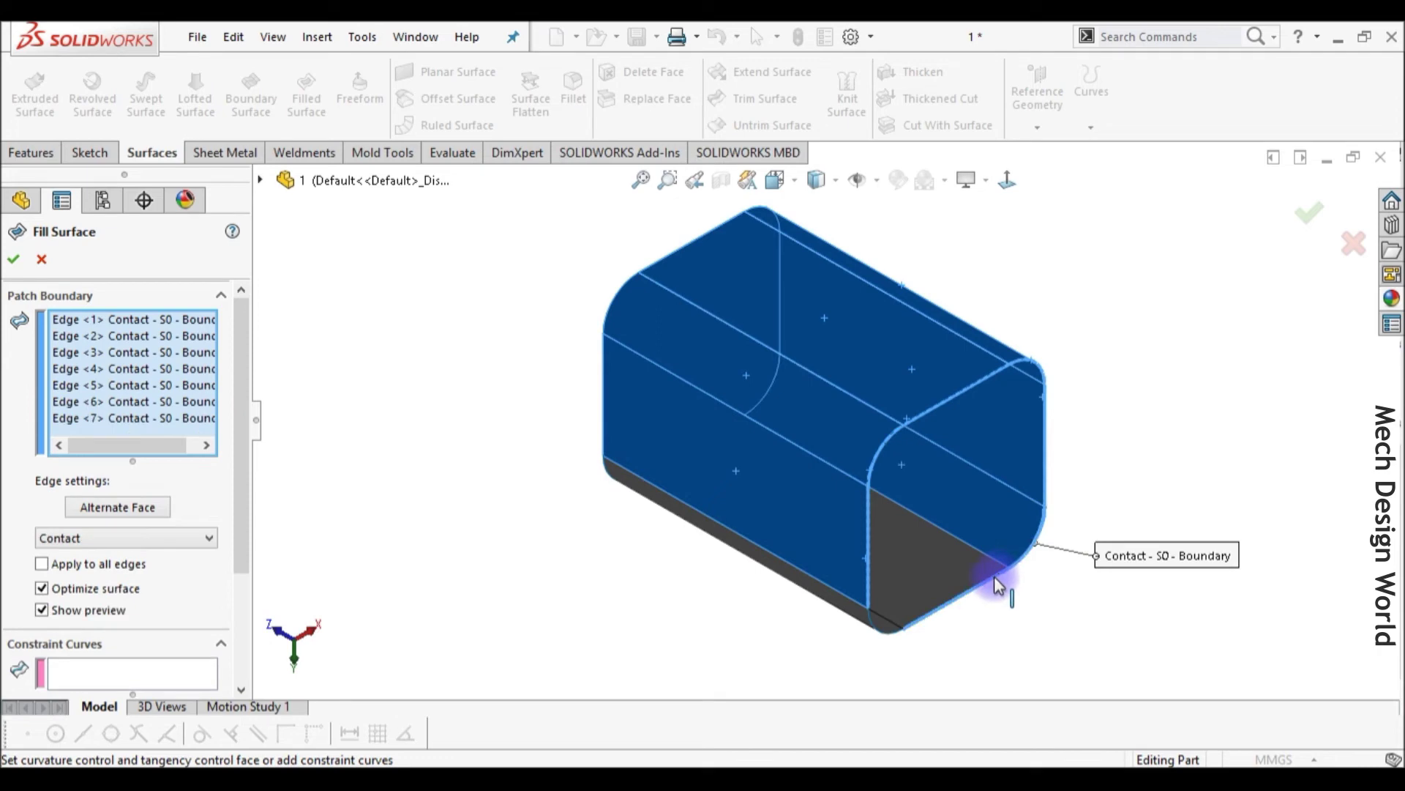
click(875, 629)
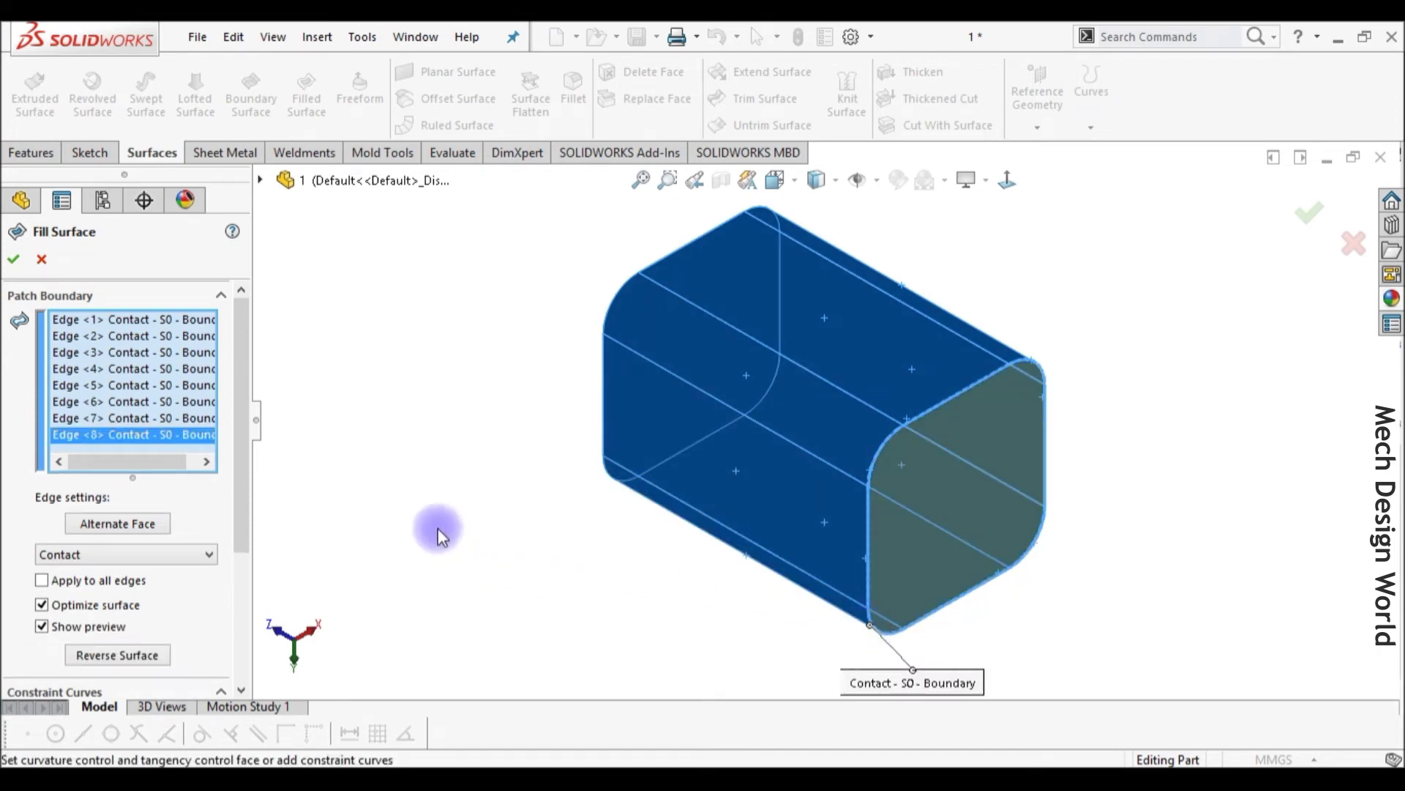
click(14, 260)
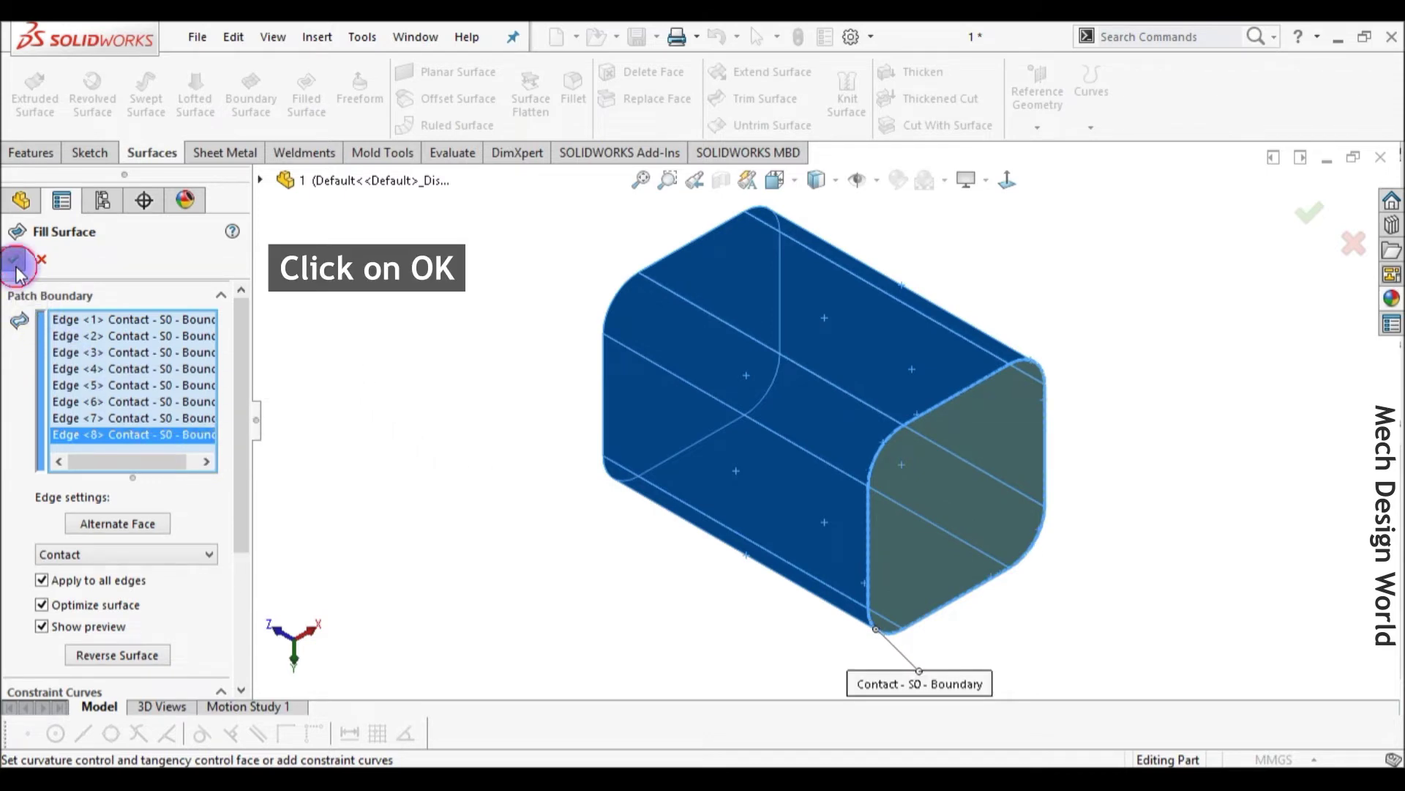
click(628, 596)
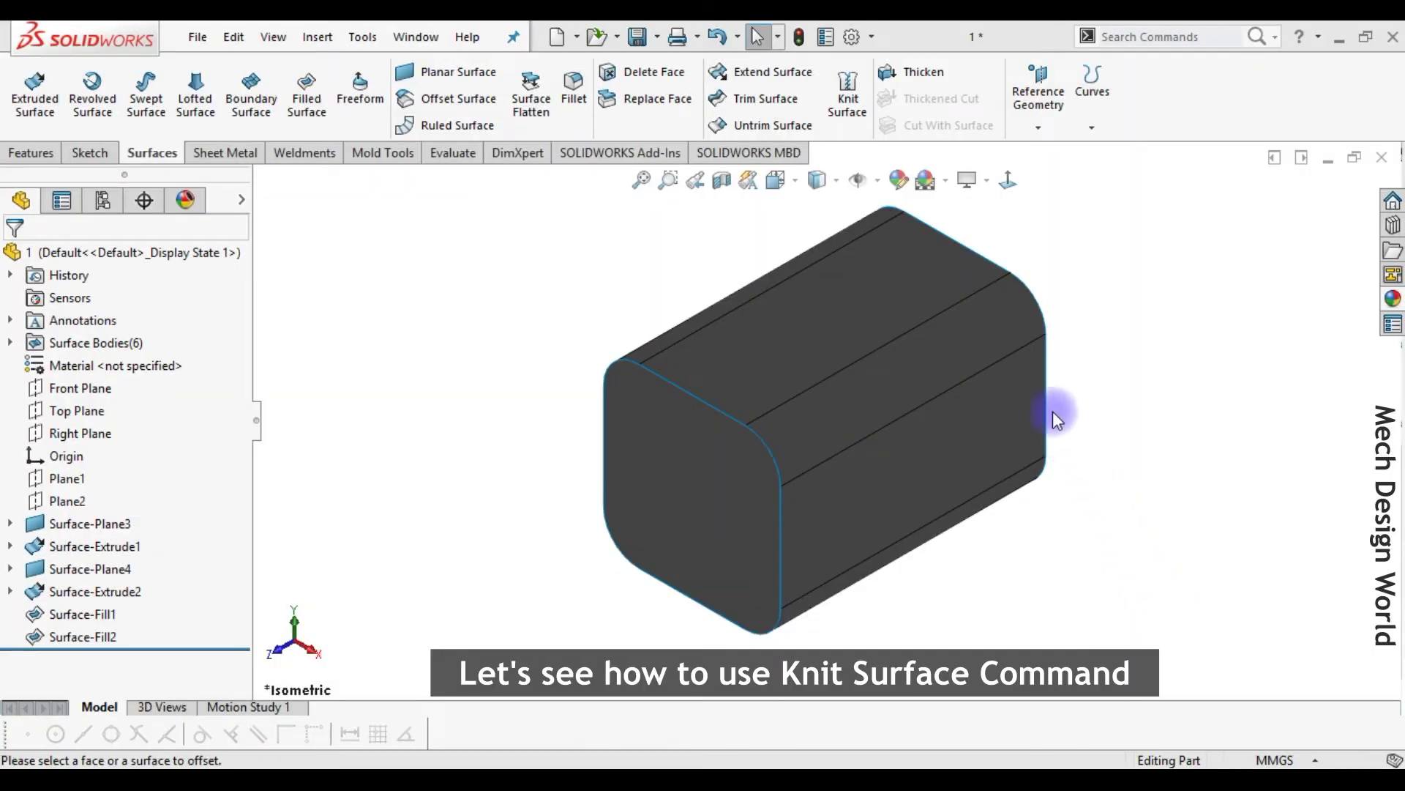
Knit Surface-Fill1, Surface-Extrude1 and Surface-Fill2 into Surface-Knit1 with Create solid enabled.
click(865, 125)
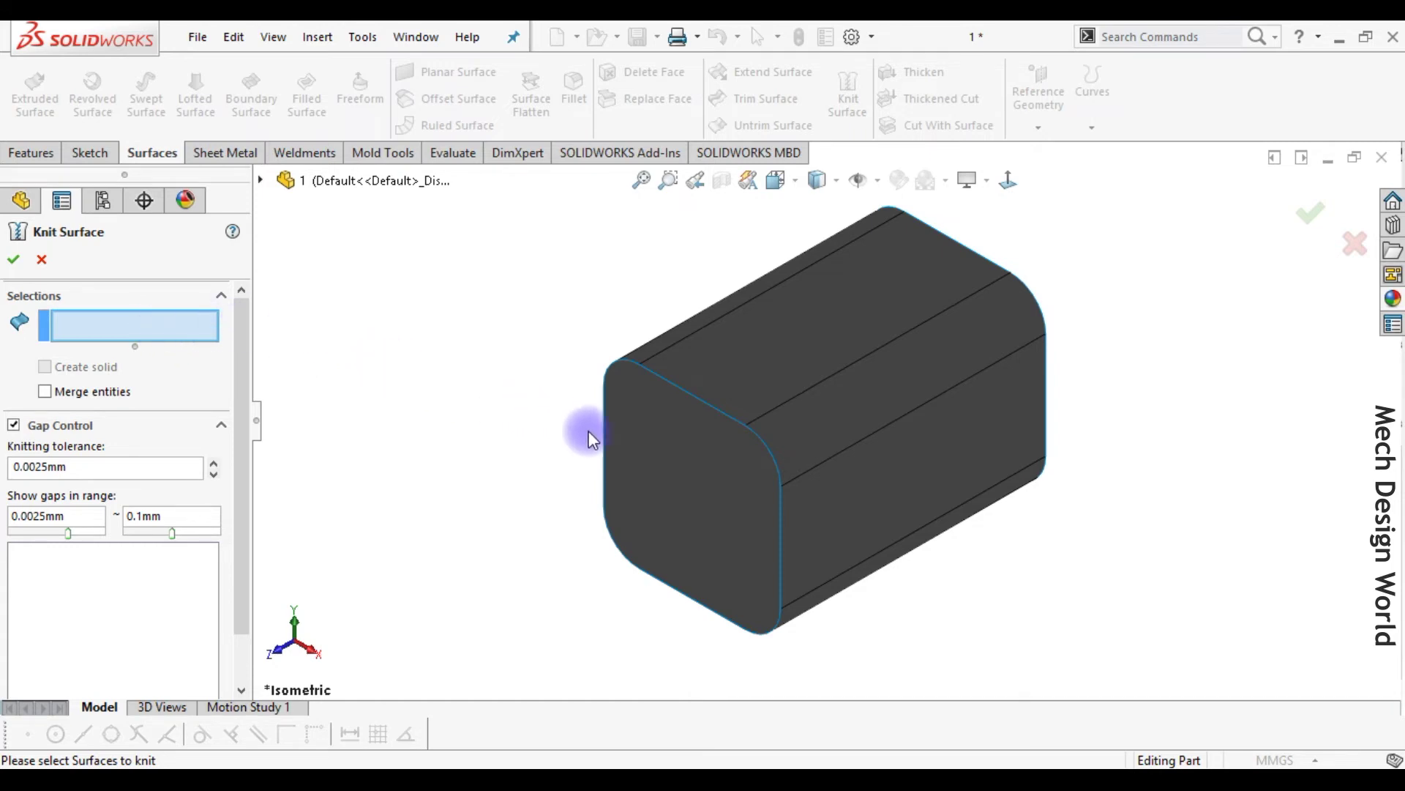
click(633, 445)
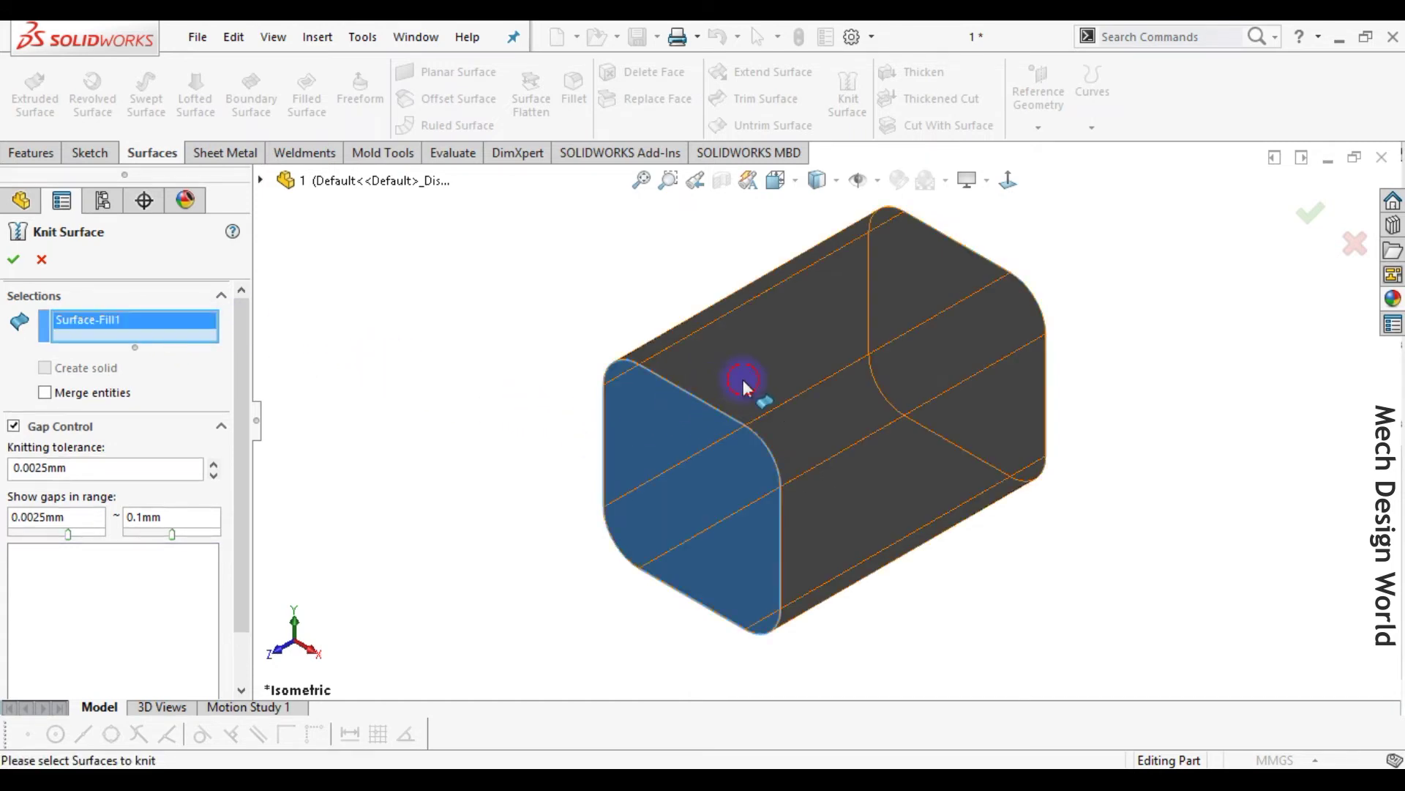
click(745, 381)
middle_drag(1045, 377, 919, 386)
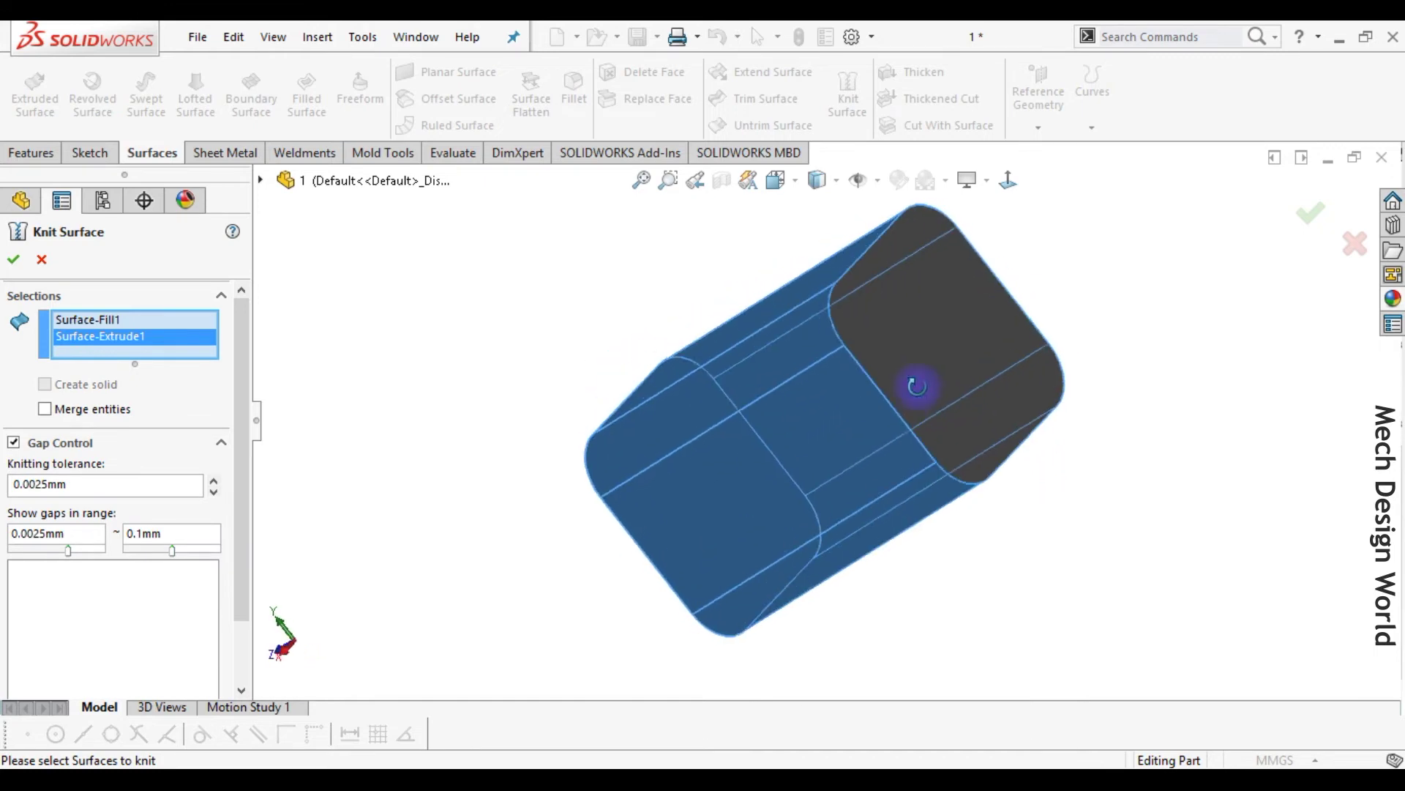
click(934, 372)
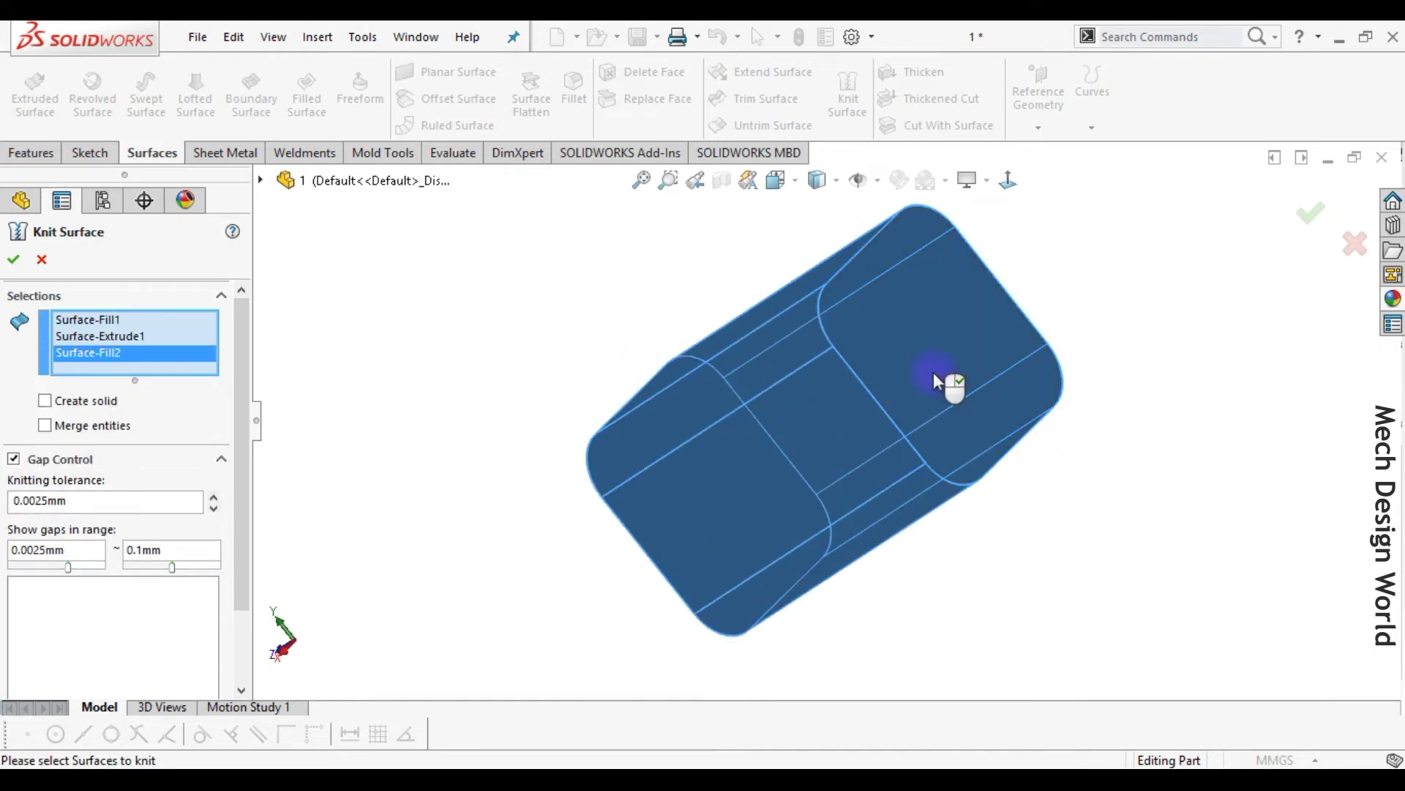
key(ctrl+7)
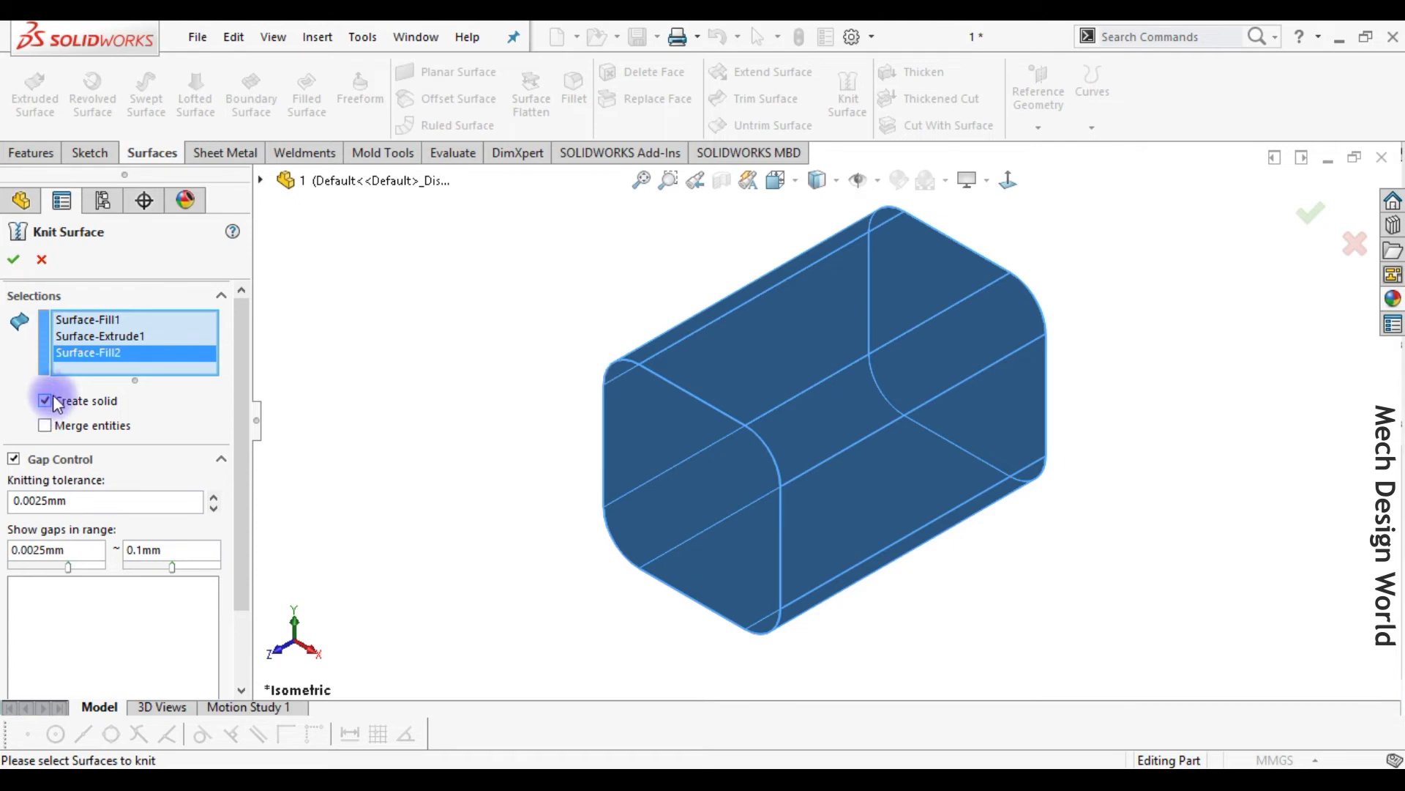
click(14, 258)
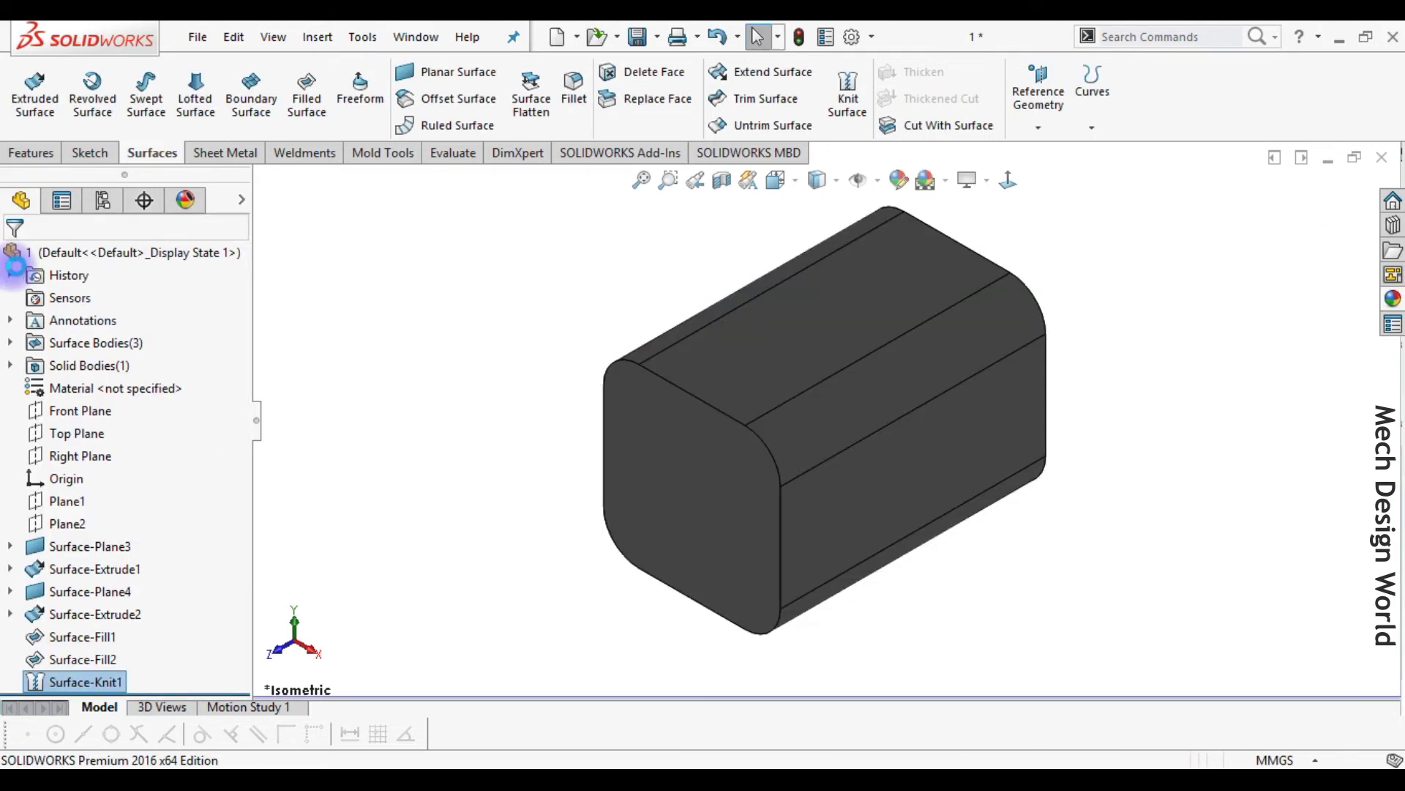
click(485, 486)
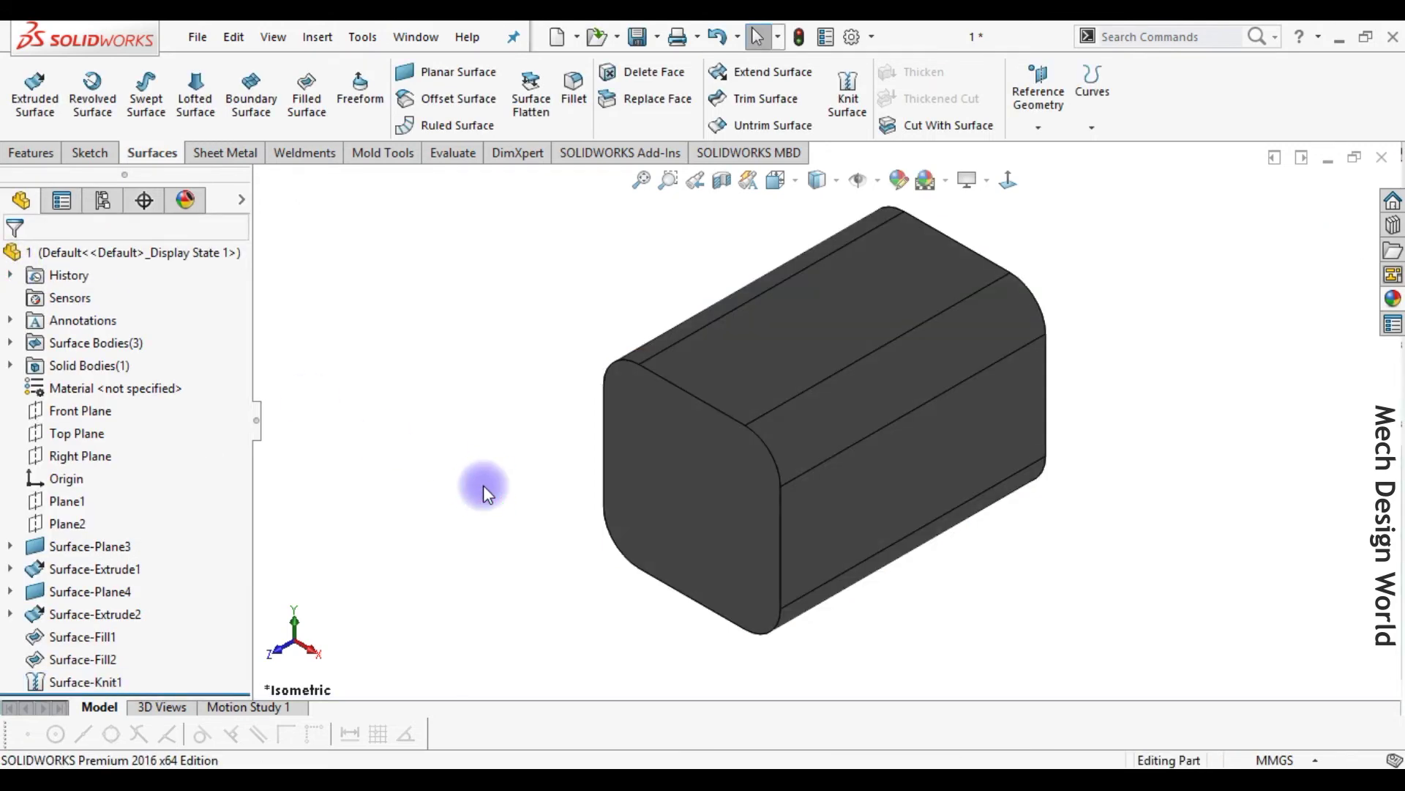
click(714, 189)
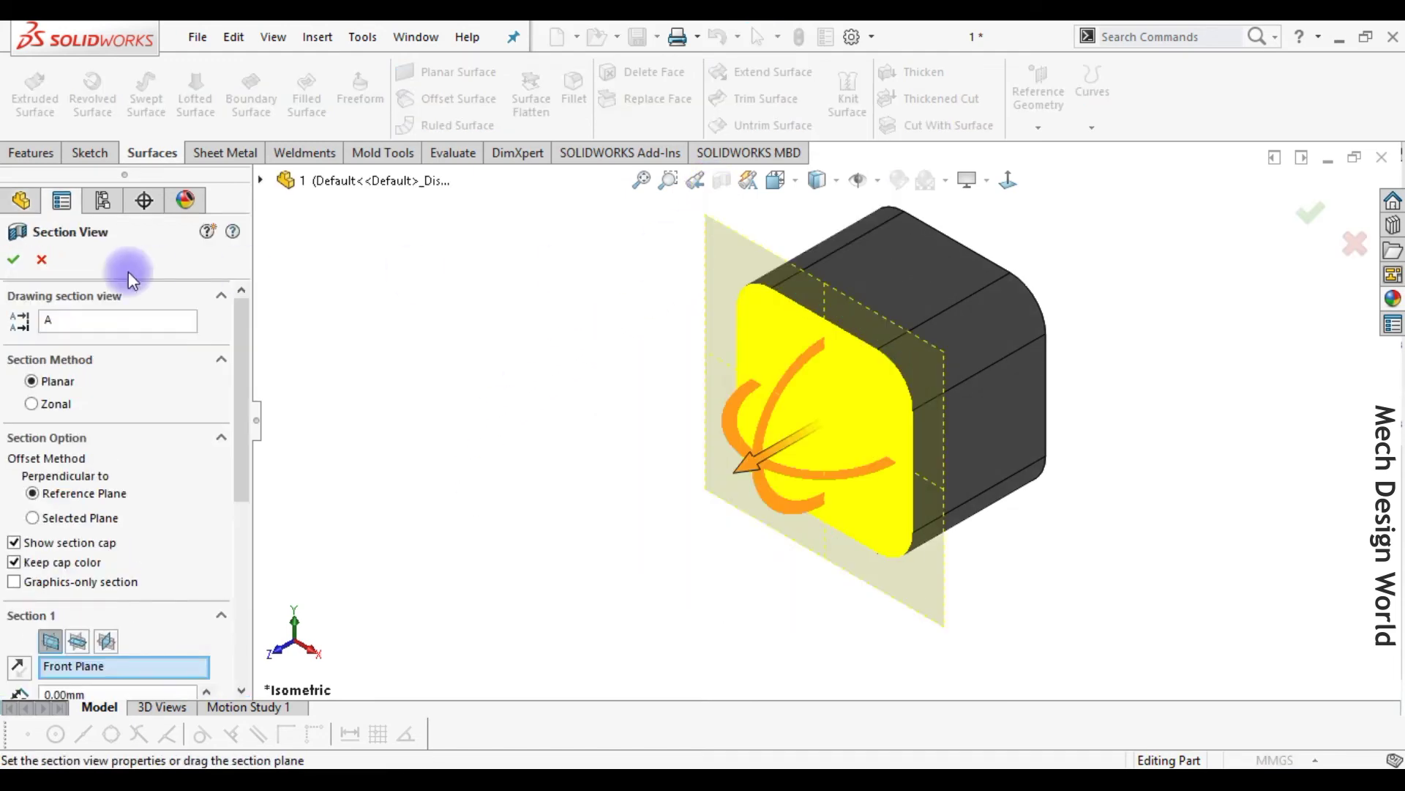
click(12, 263)
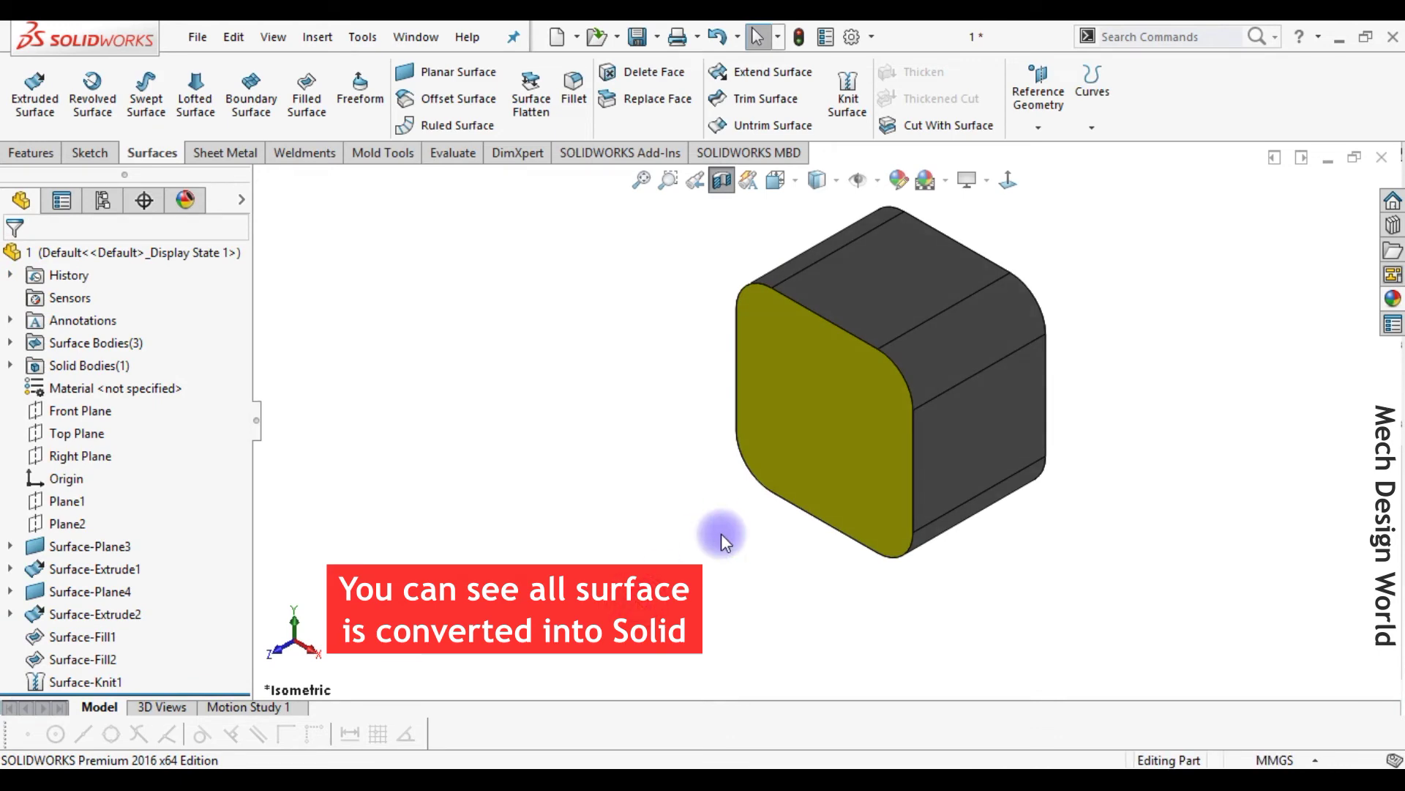
click(722, 183)
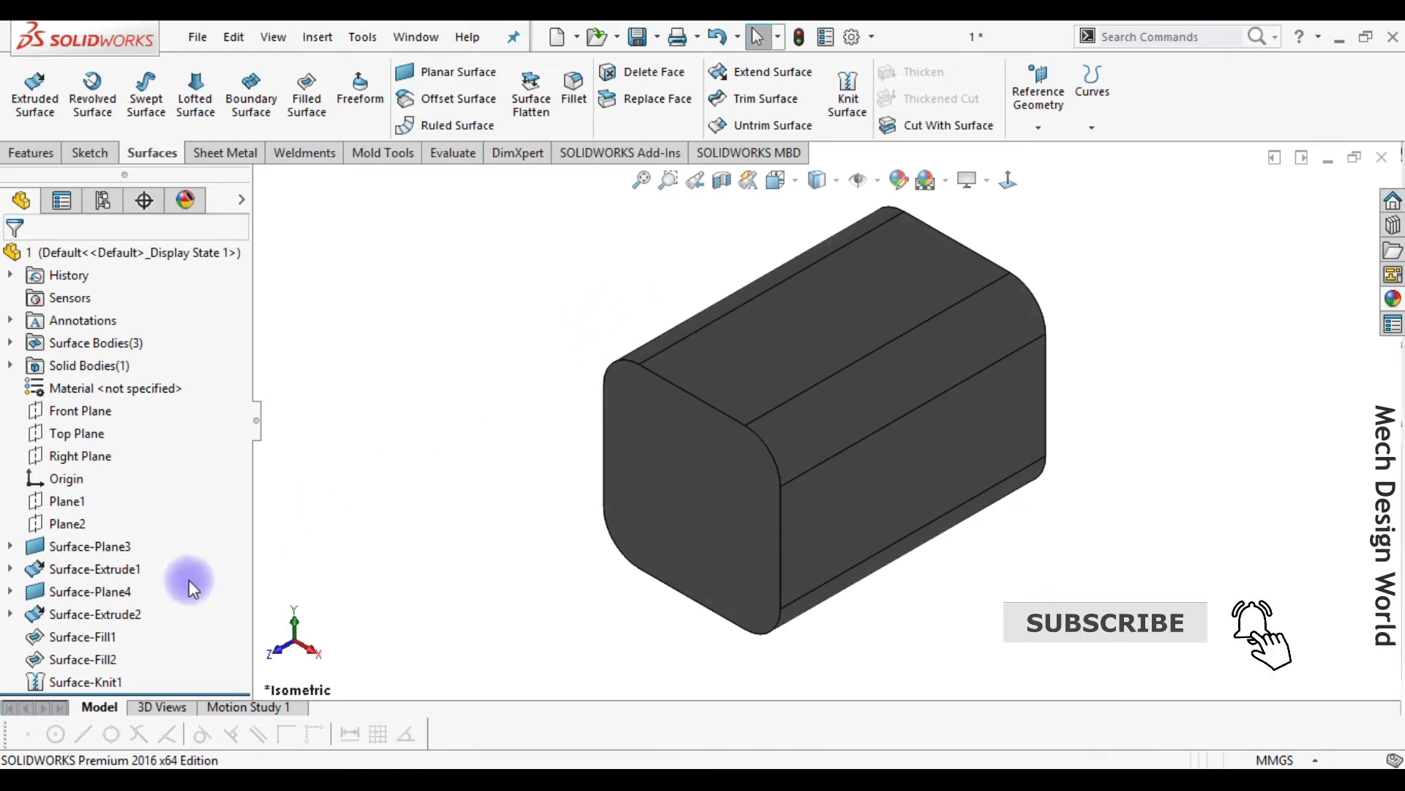
click(103, 683)
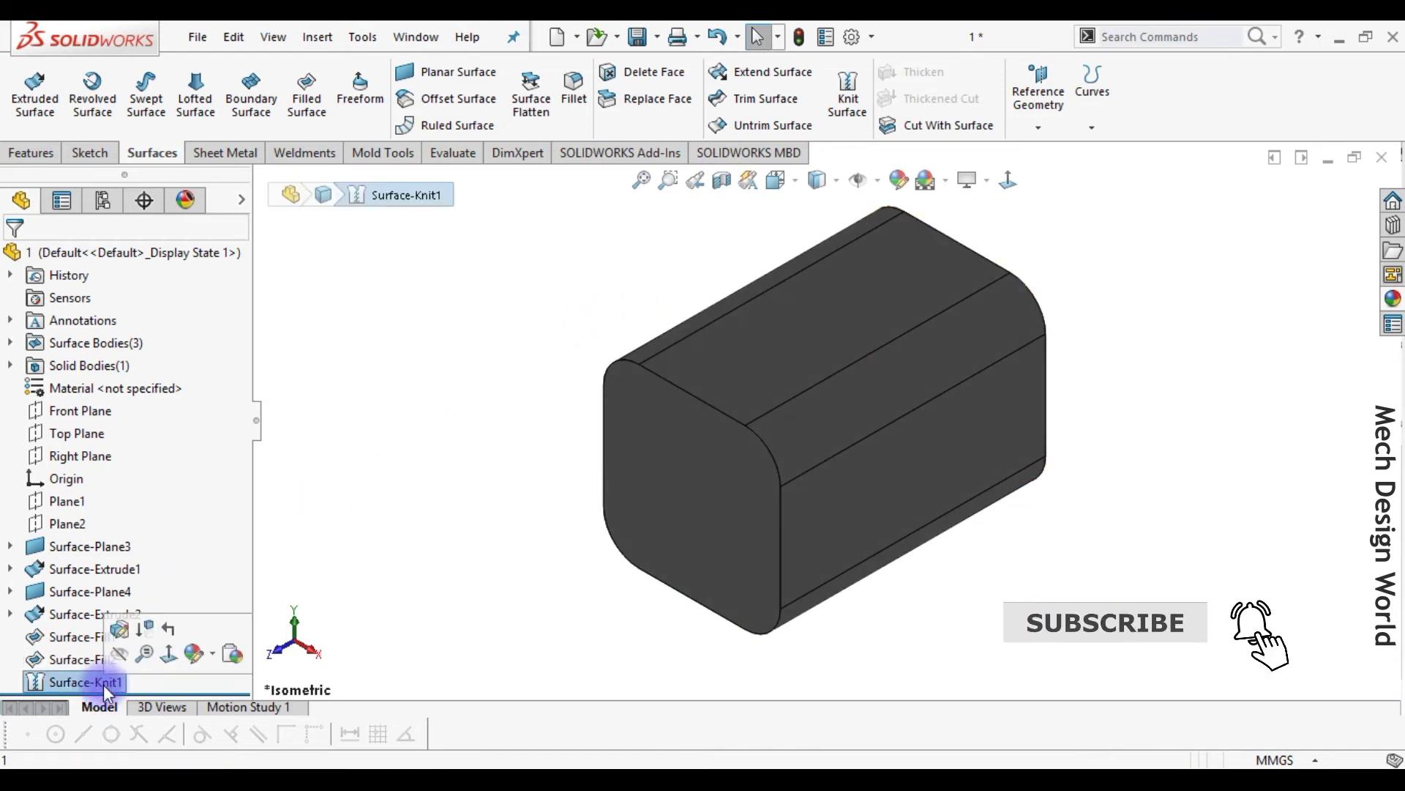
Edit Surface-Knit1 to use Merge entities instead of Create solid.
click(119, 640)
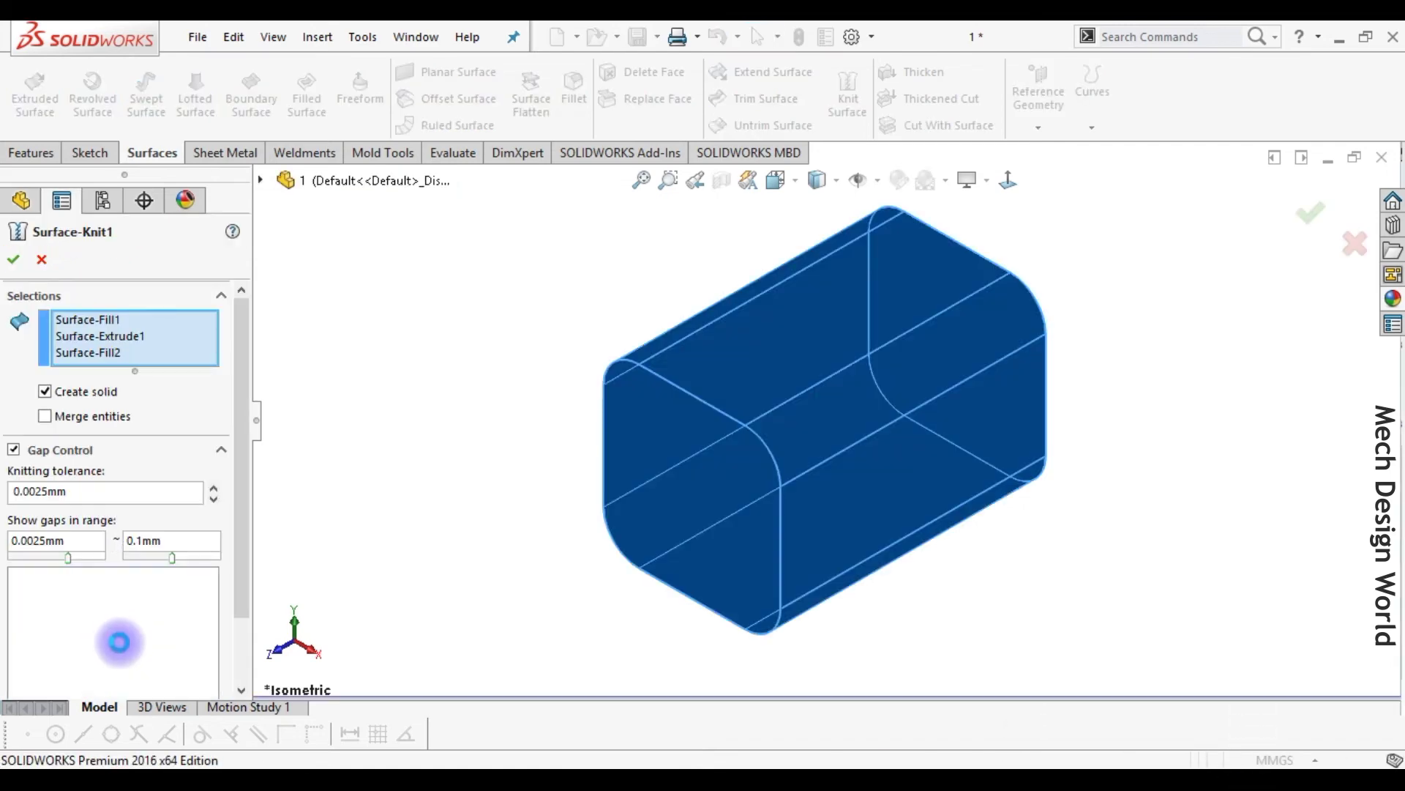
click(46, 415)
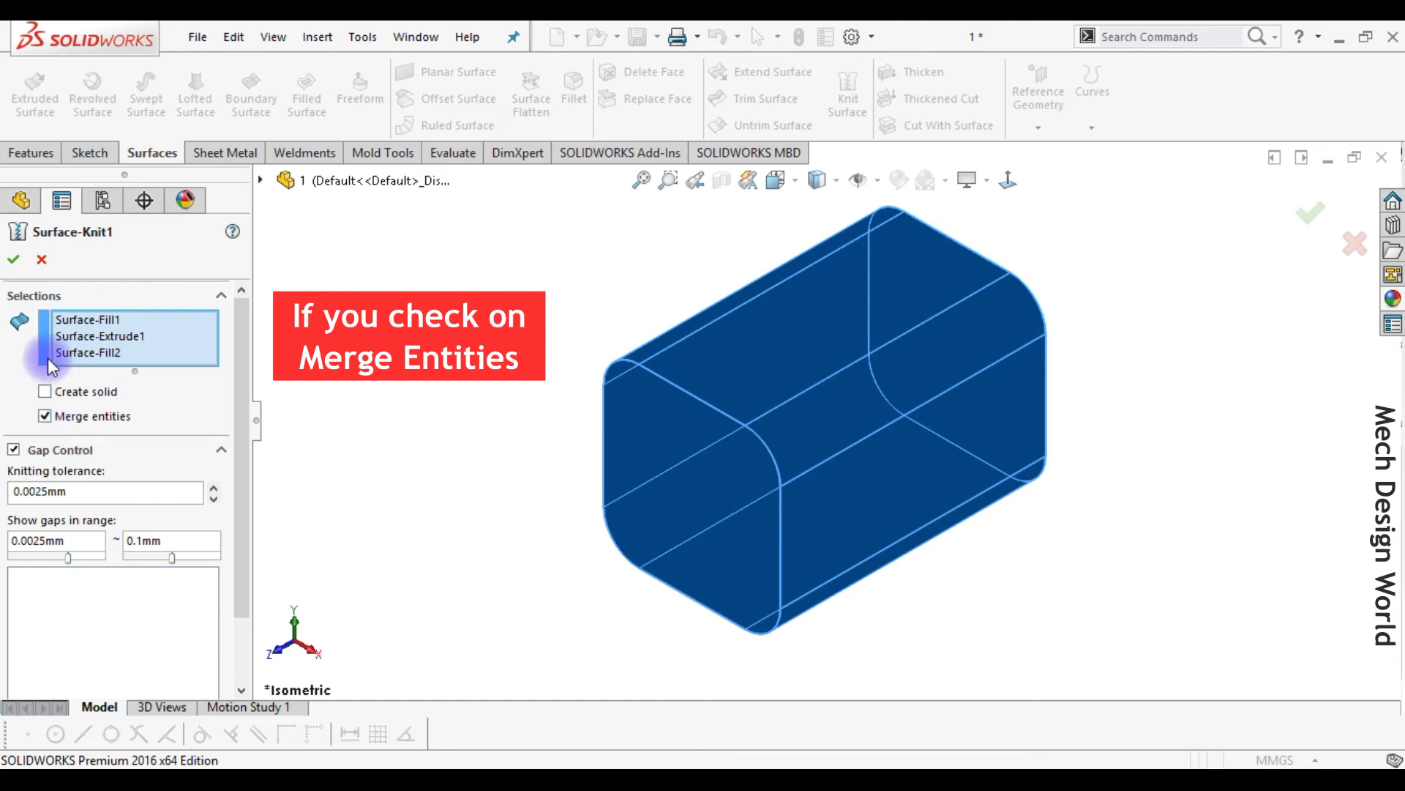
click(13, 260)
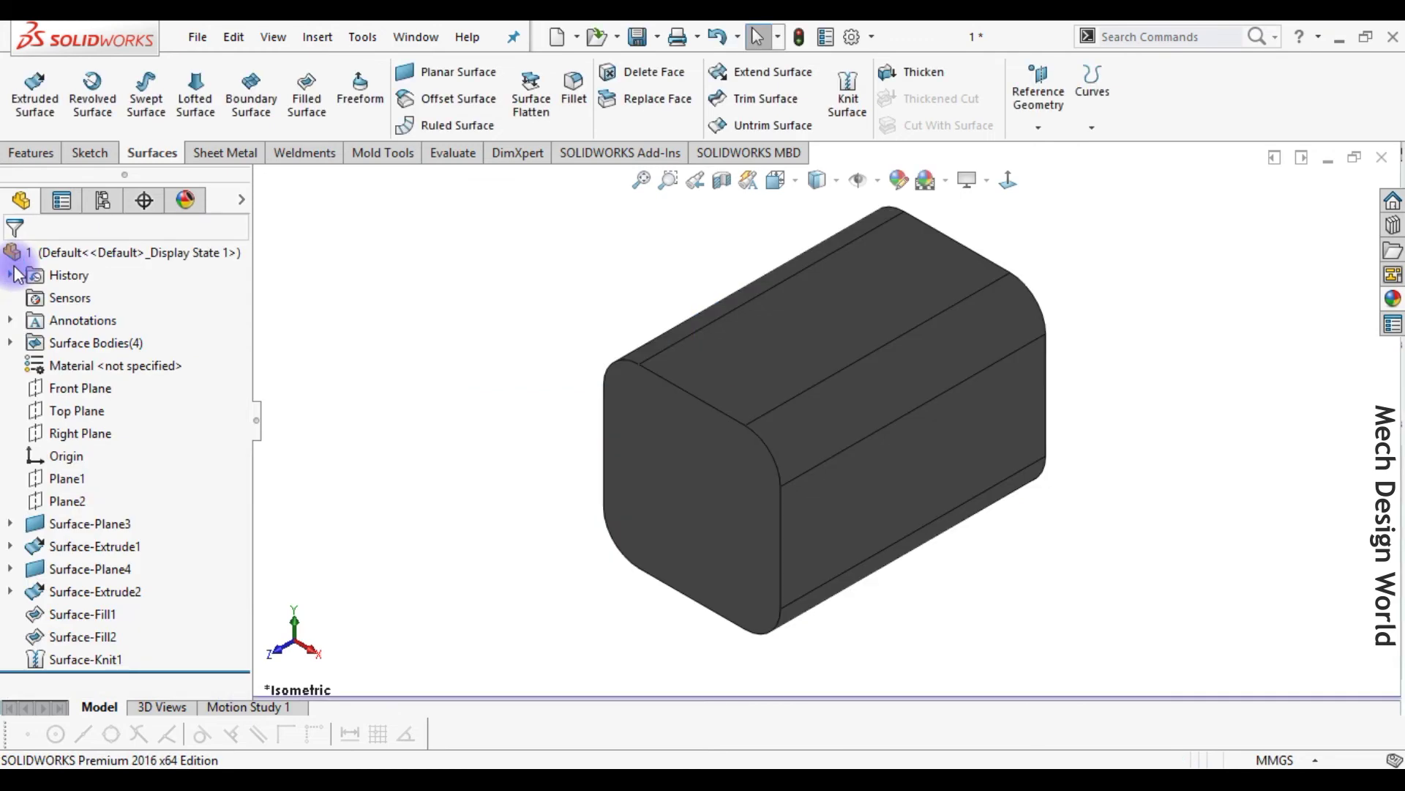
click(518, 403)
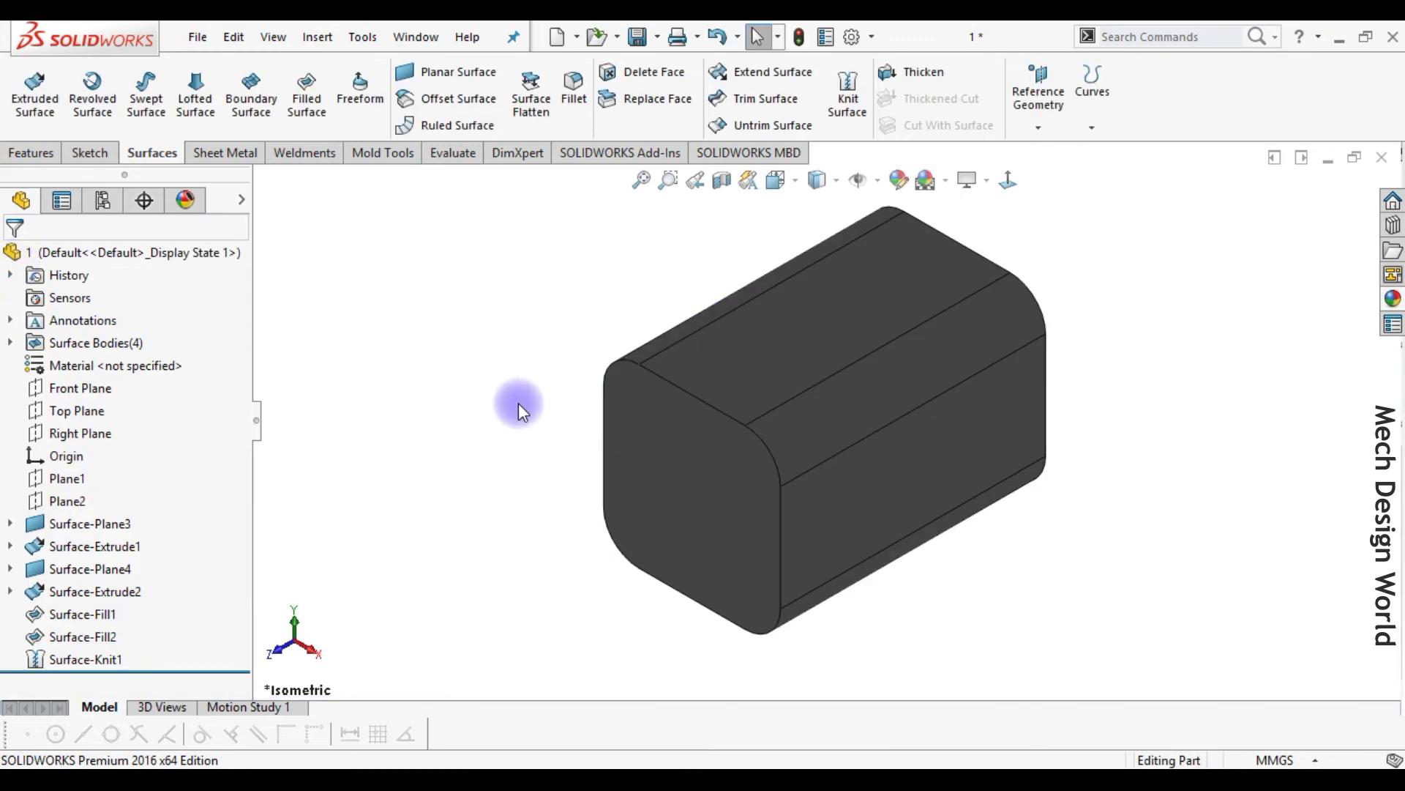
Apply a Front Plane section view and orbit to show the part is hollow inside.
click(722, 186)
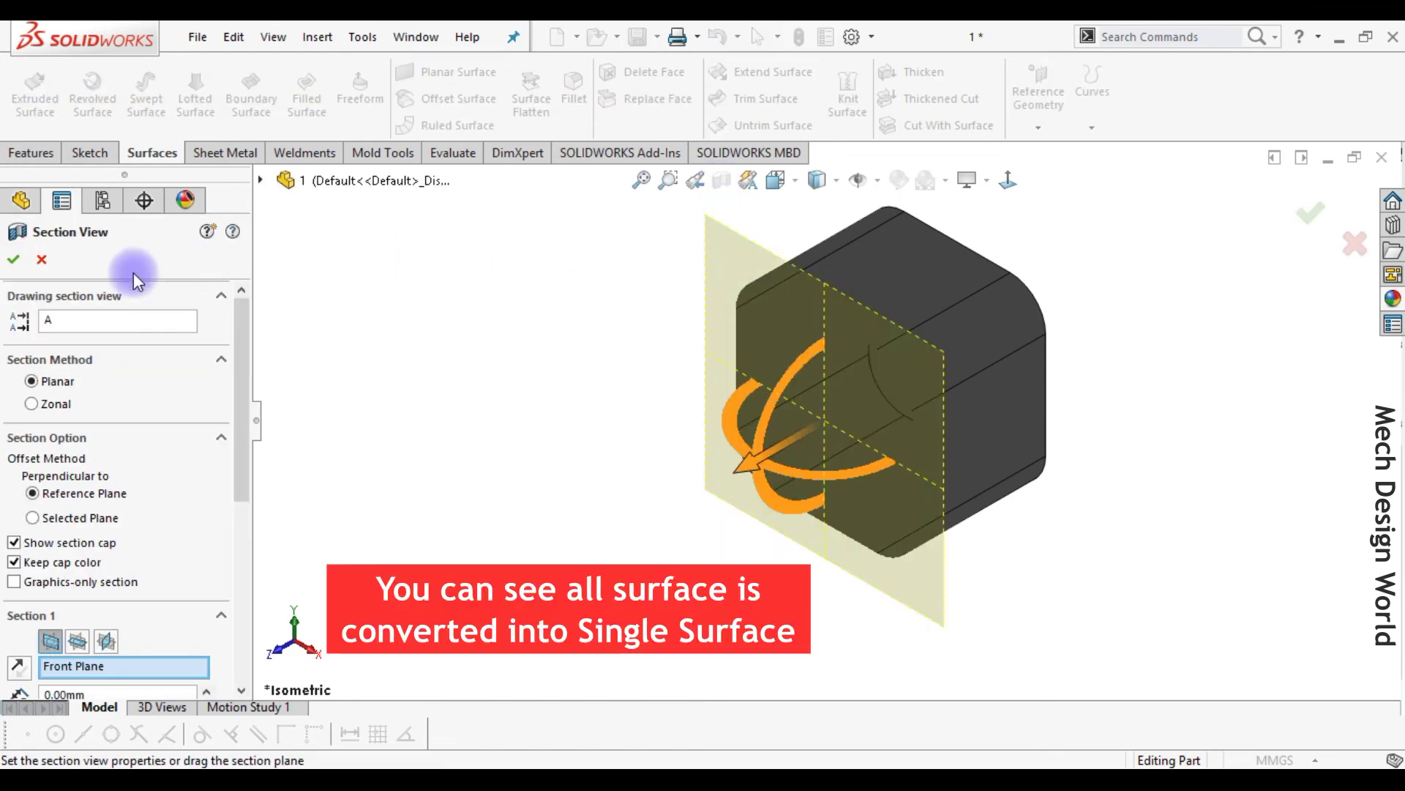
click(23, 266)
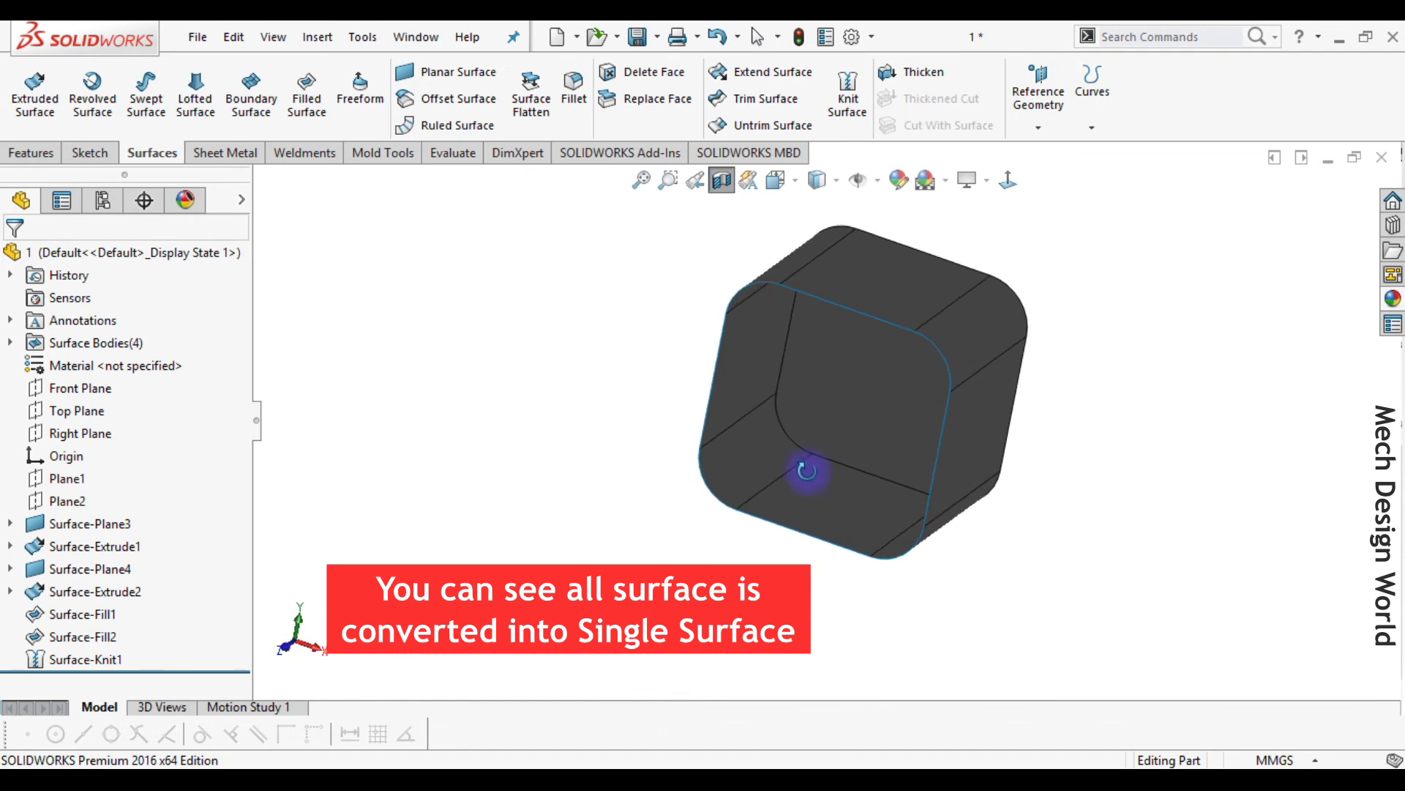
middle_drag(775, 505, 696, 522)
key(ctrl+7)
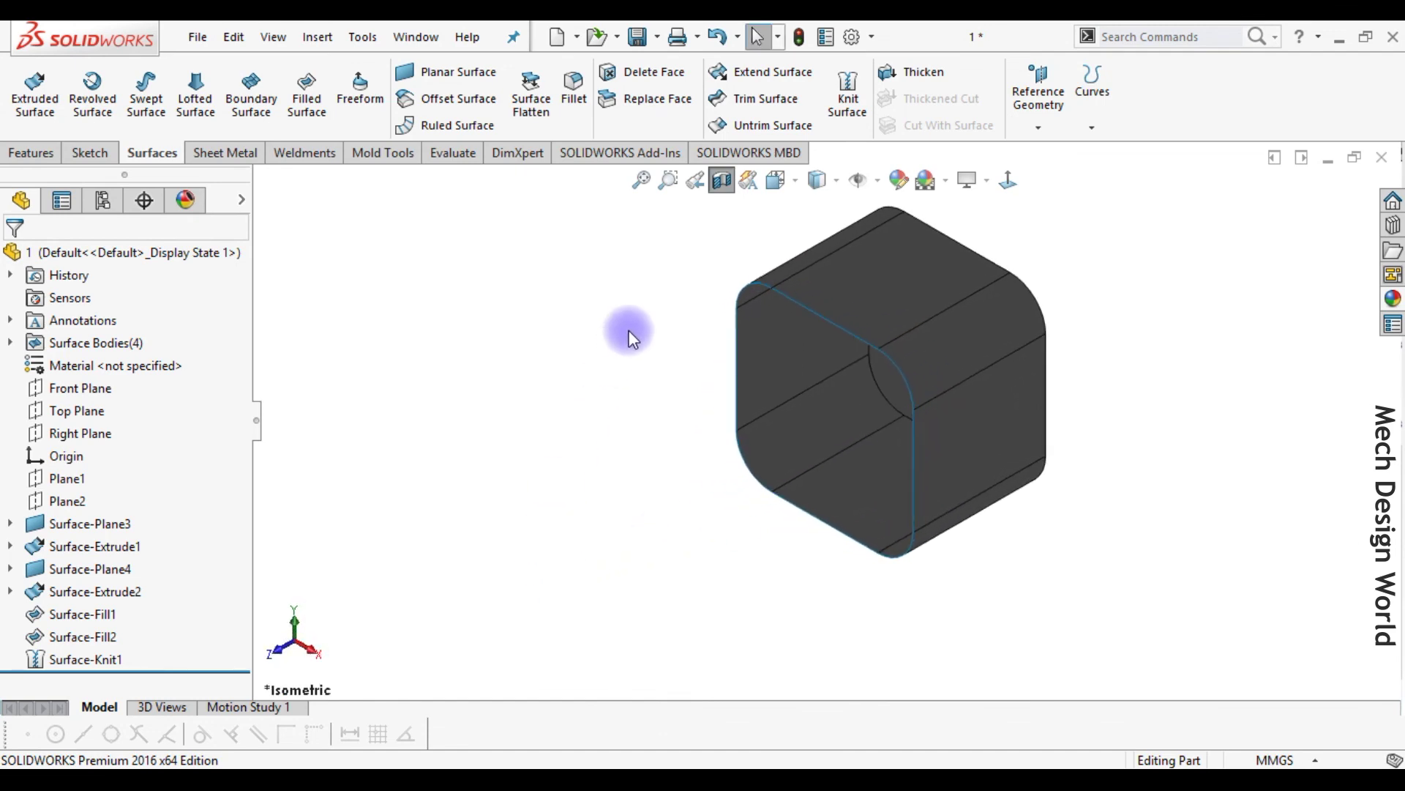